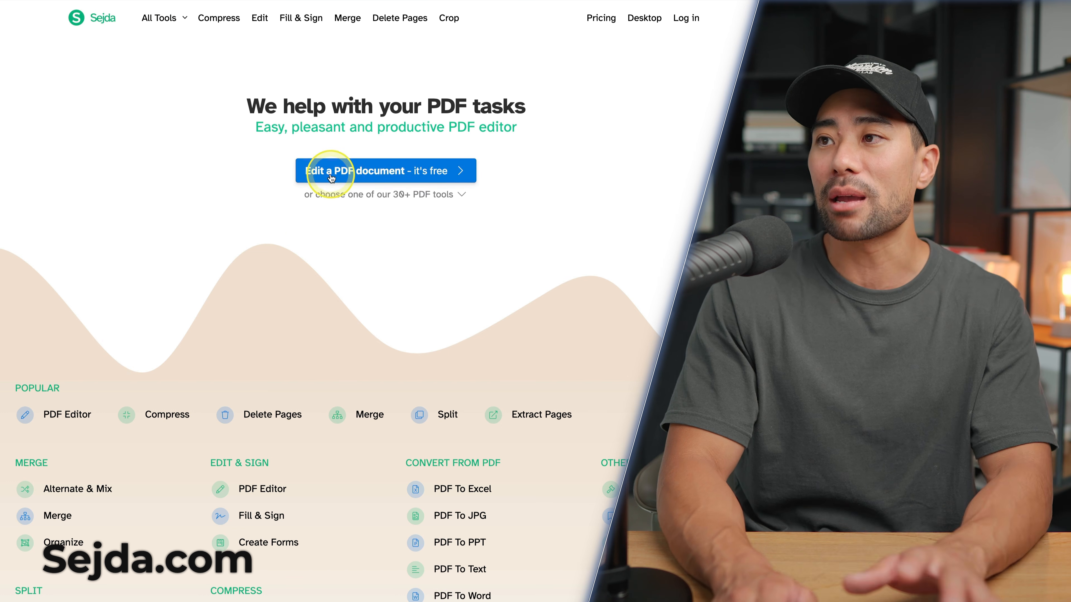
Upload Form.pdf from the Form folder into Sejda's online PDF editor
{"action": "left_click", "coordinate": [386, 173]}
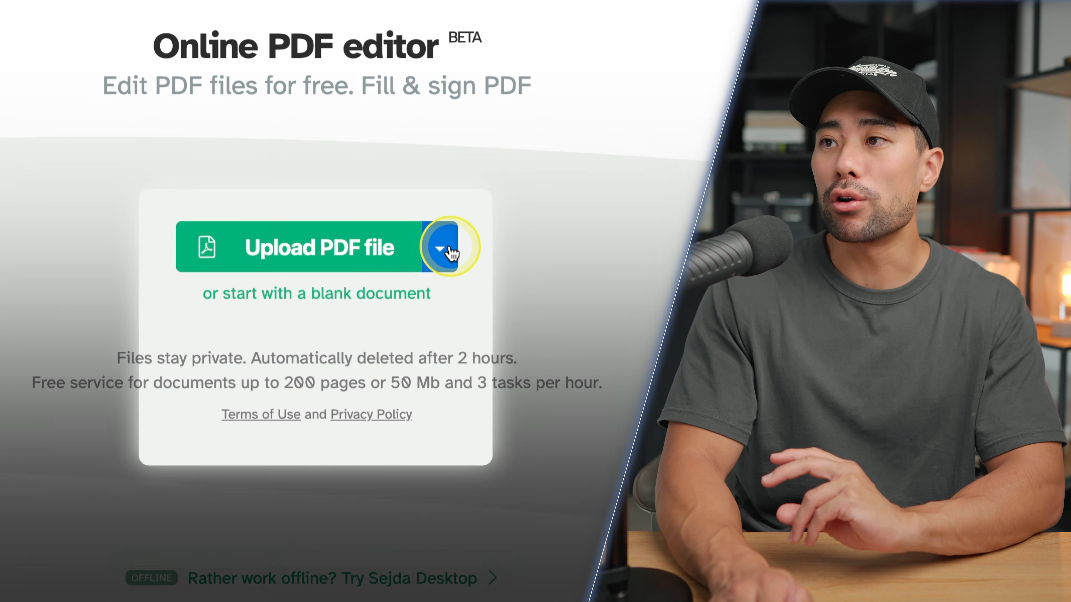
{"action": "left_click", "coordinate": [446, 244]}
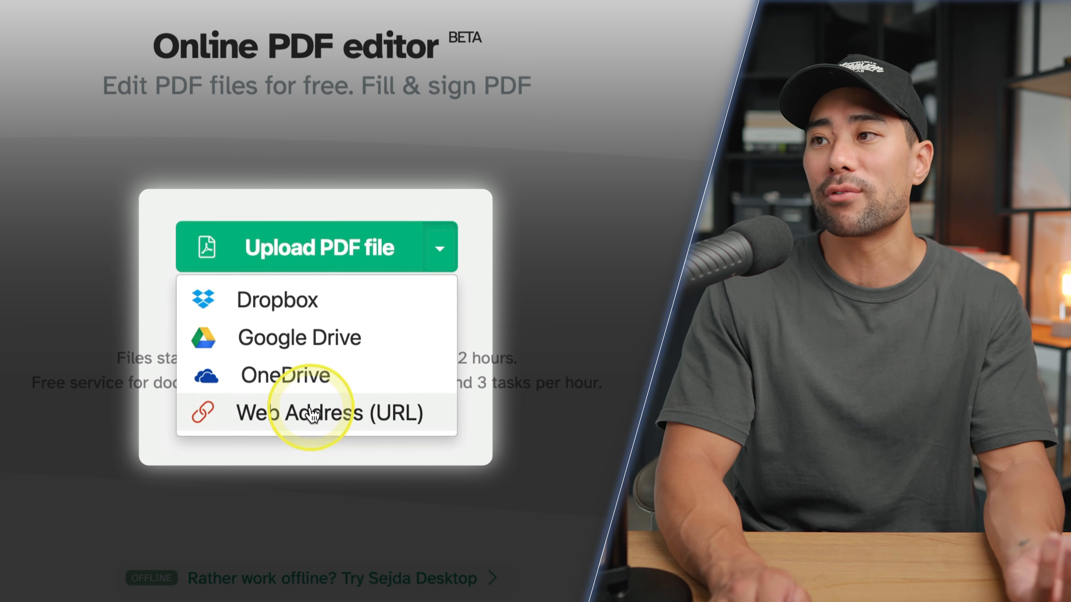
{"action": "left_click", "coordinate": [600, 411]}
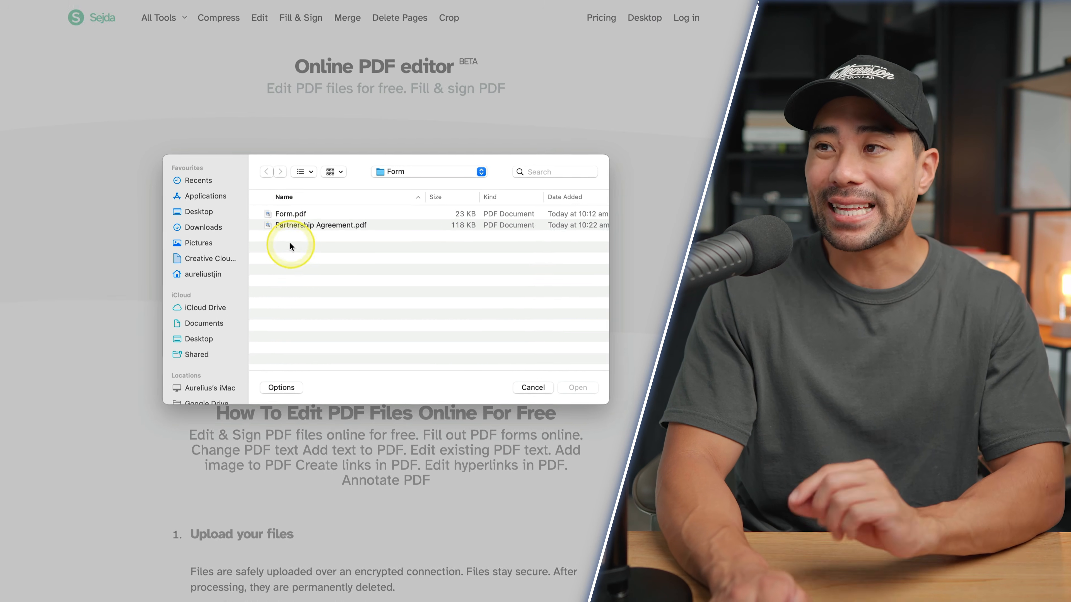
{"action": "left_click", "coordinate": [284, 215]}
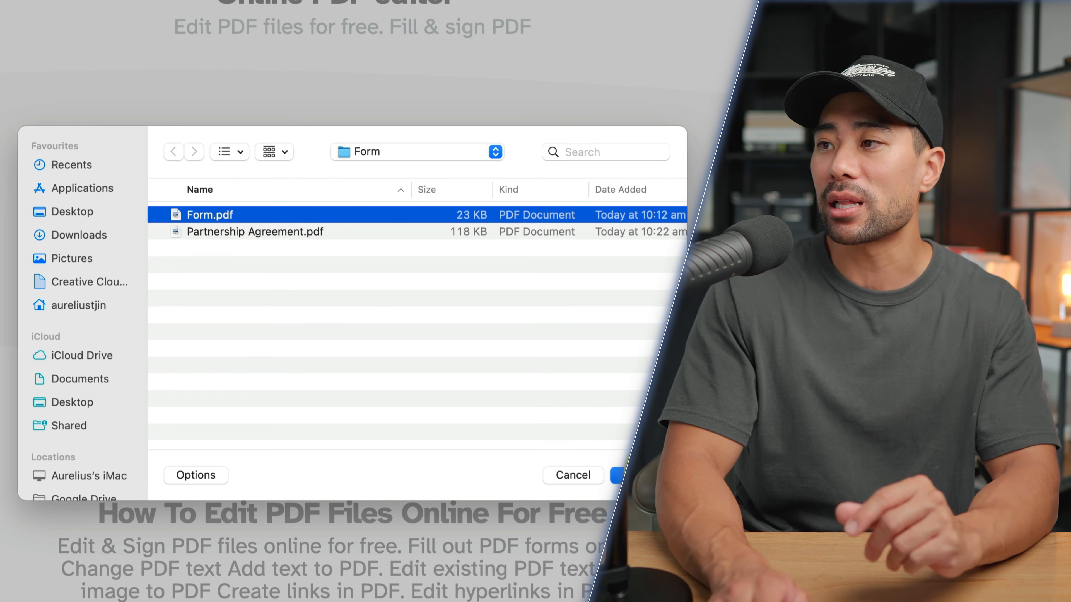
{"action": "key", "text": "Return"}
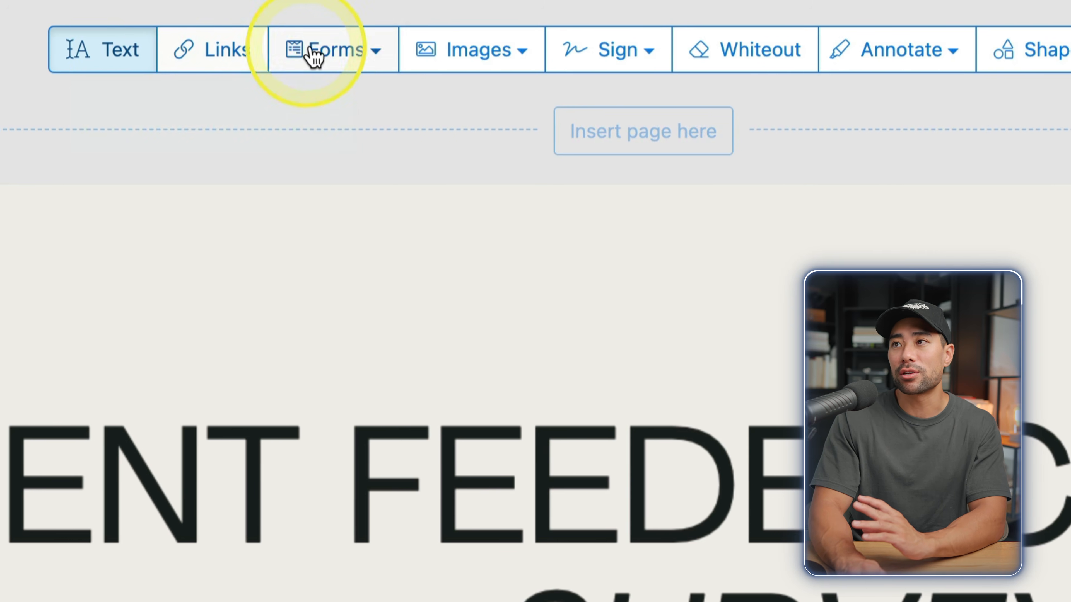
{"action": "left_click", "coordinate": [365, 48]}
{"action": "left_click", "coordinate": [373, 48]}
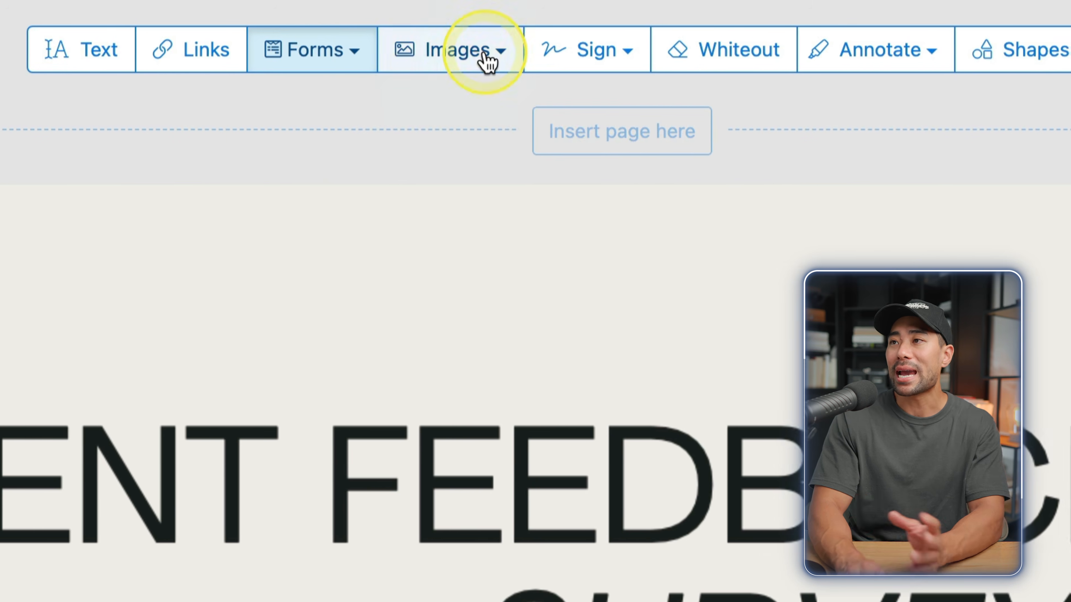
{"action": "left_click", "coordinate": [486, 57]}
{"action": "left_click", "coordinate": [578, 51]}
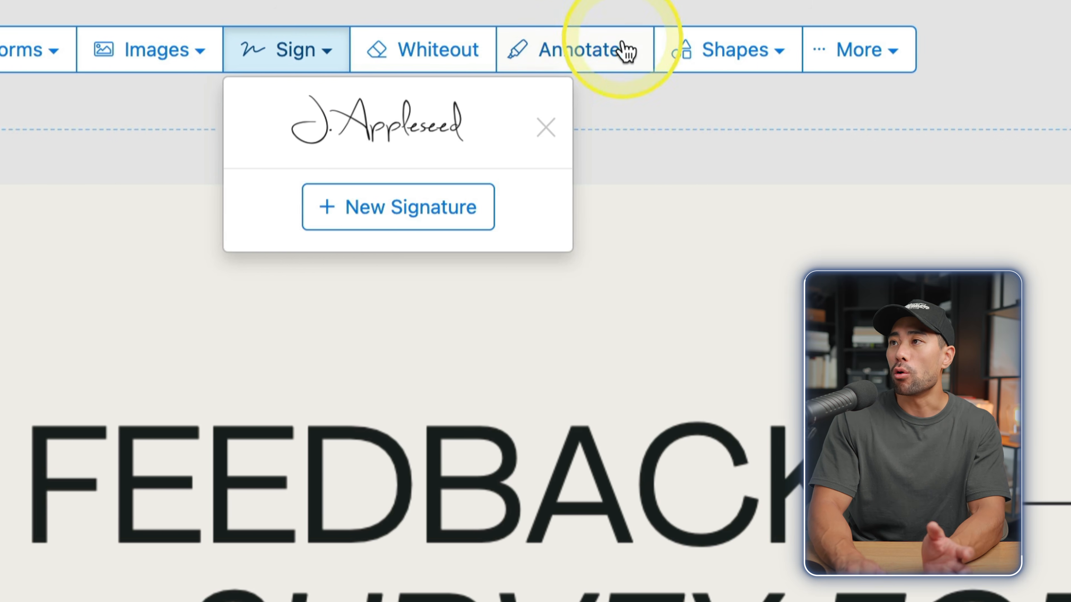
{"action": "left_click", "coordinate": [706, 50]}
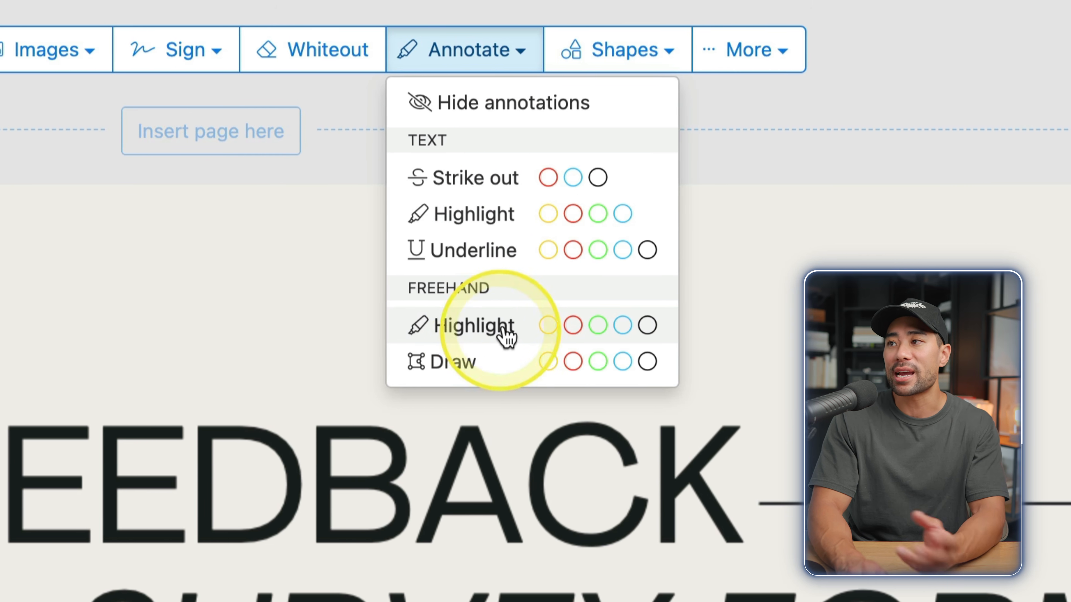
{"action": "left_click", "coordinate": [643, 56]}
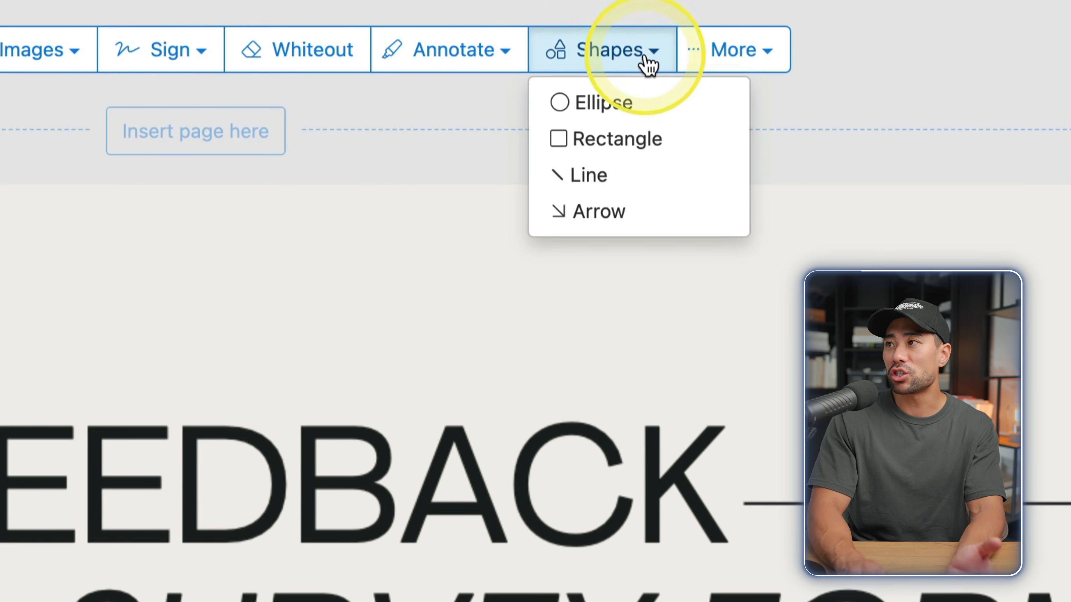
{"action": "left_click", "coordinate": [778, 46]}
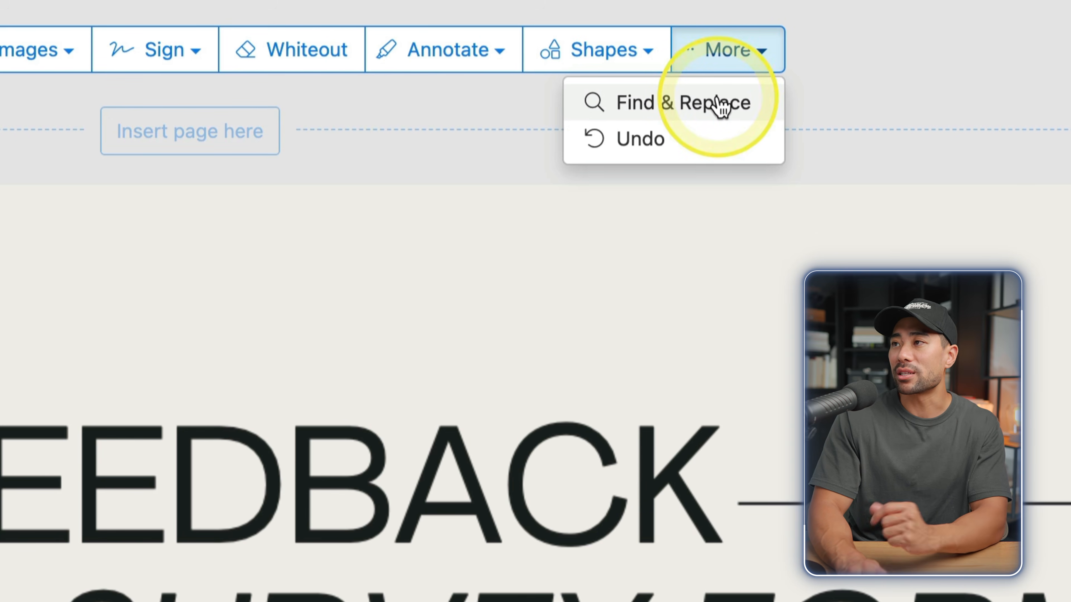
{"action": "left_click", "coordinate": [776, 146]}
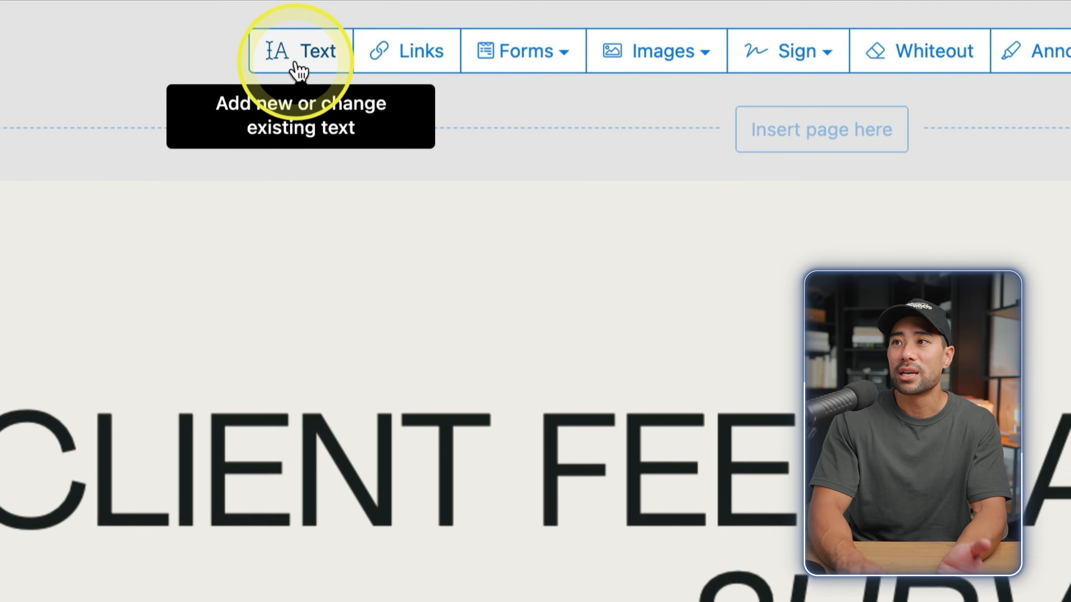
Edit the survey's NAME label with the Text tool so it reads FULL NAME
{"action": "left_click", "coordinate": [162, 23]}
{"action": "left_click", "coordinate": [70, 340]}
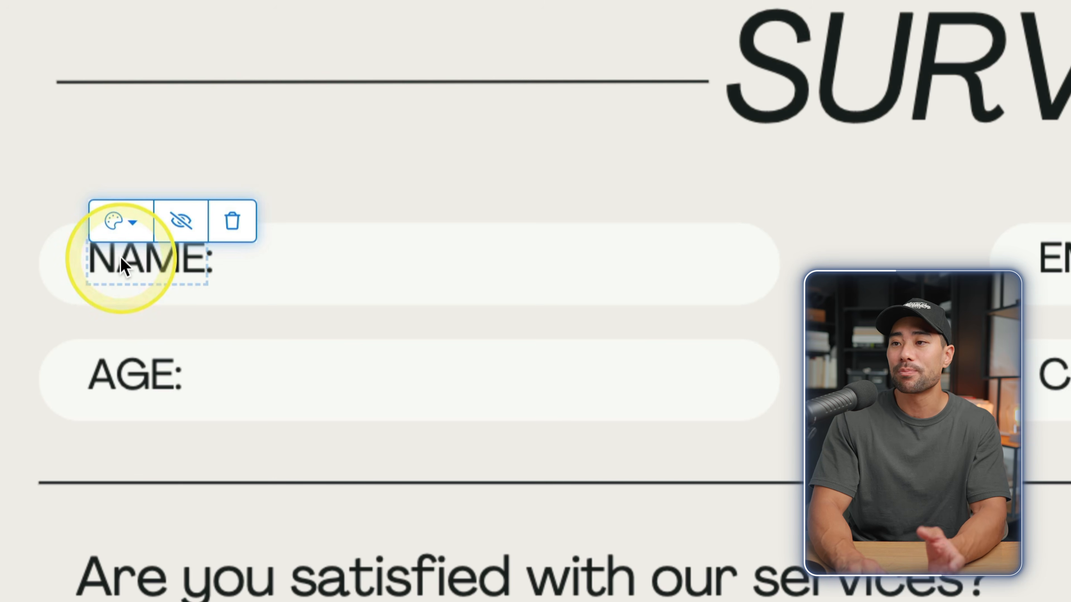
{"action": "left_click", "coordinate": [163, 274]}
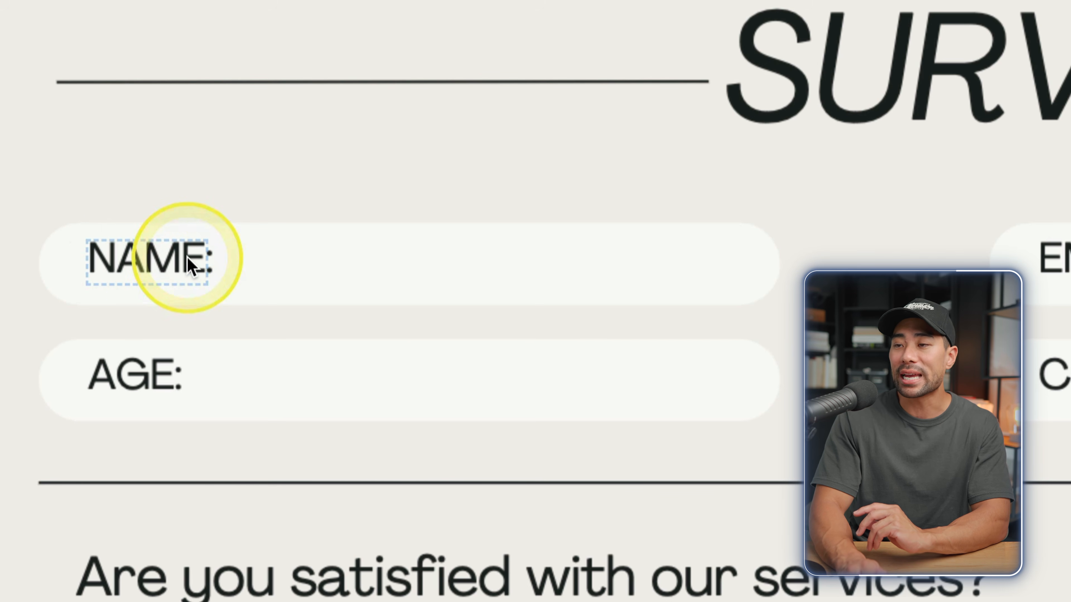
{"action": "left_click", "coordinate": [207, 263]}
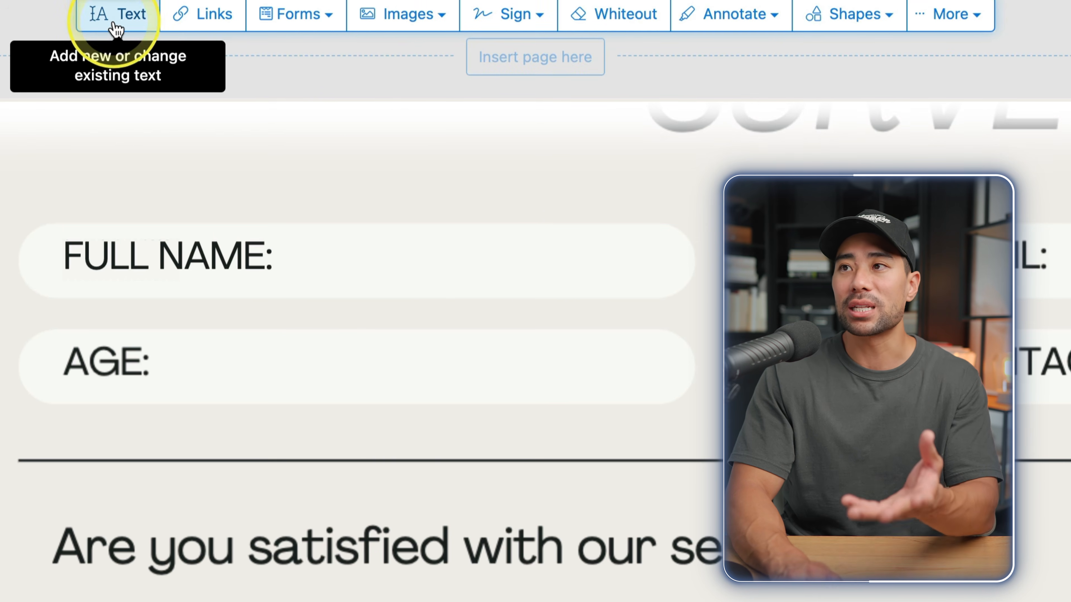
Type the respondent's full name in the FULL NAME field, aligned with the label
{"action": "left_click", "coordinate": [113, 30]}
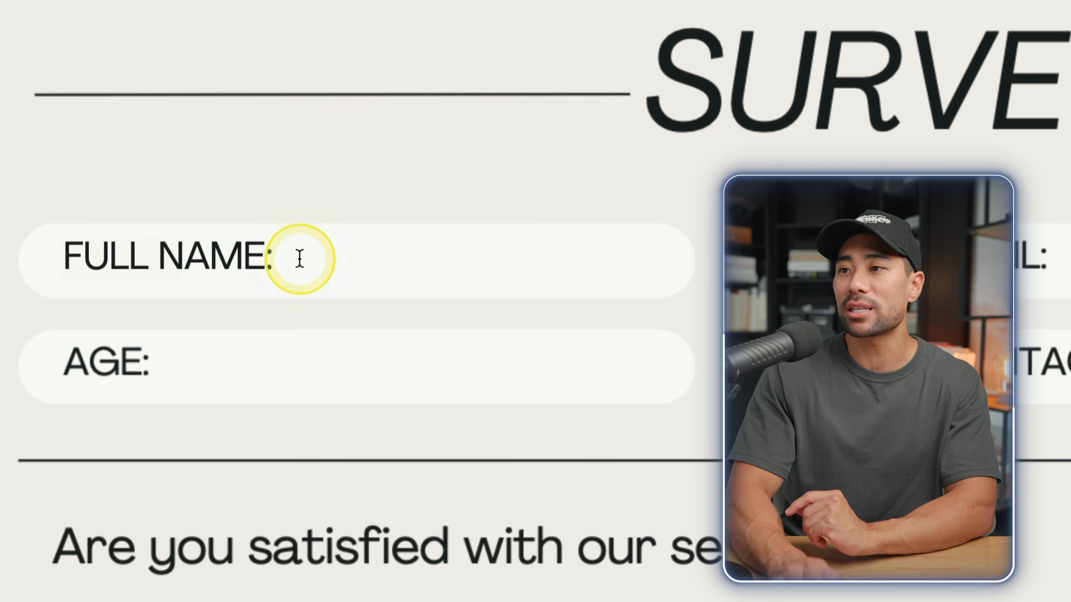
{"action": "left_click", "coordinate": [299, 258]}
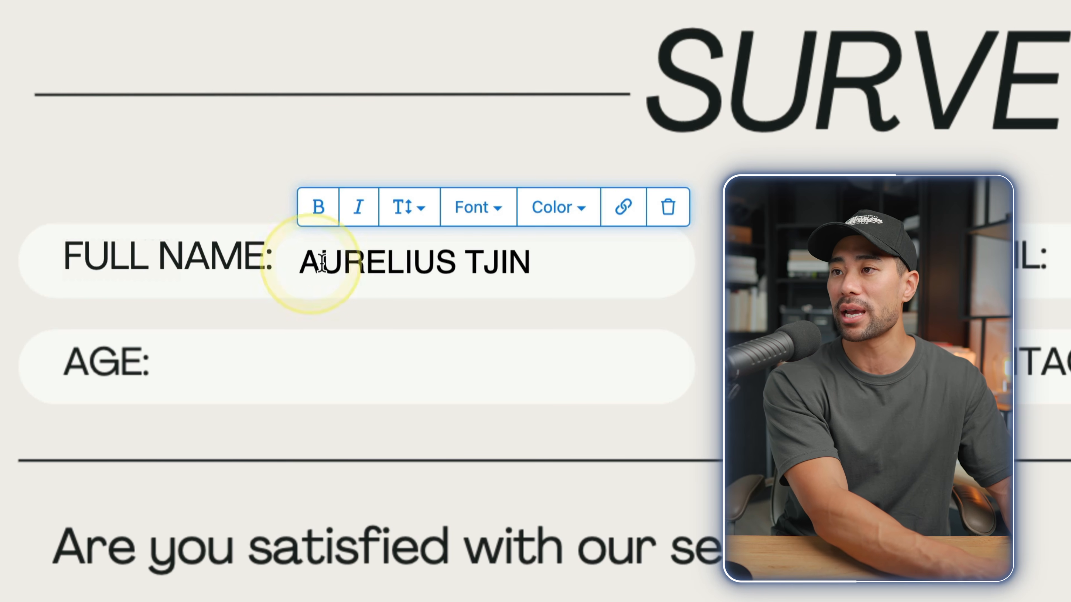
{"action": "left_click", "coordinate": [471, 290]}
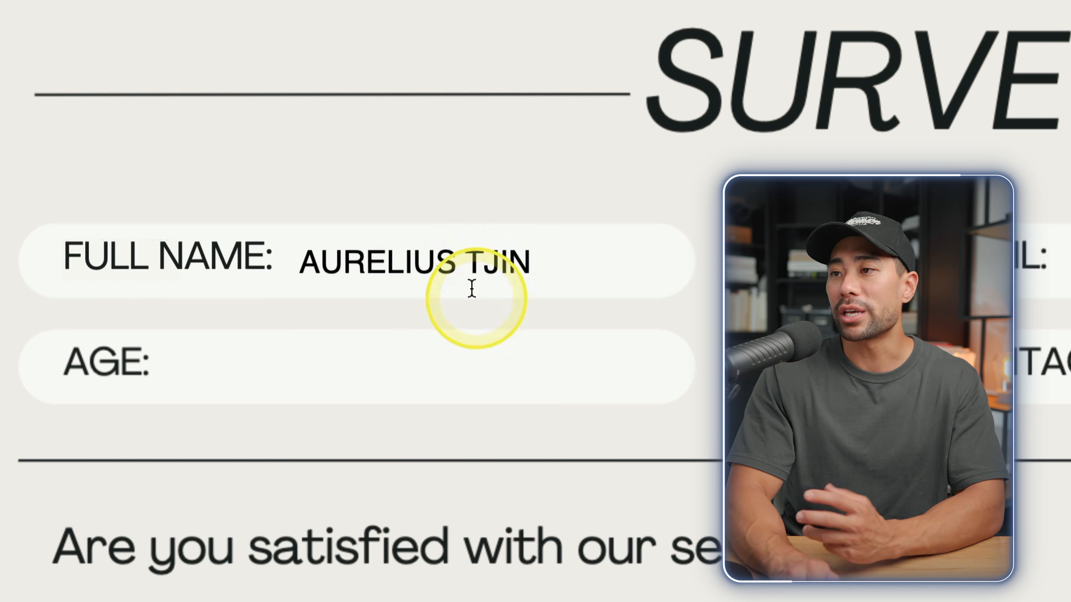
{"action": "left_click_drag", "start_coordinate": [469, 267], "coordinate": [468, 262]}
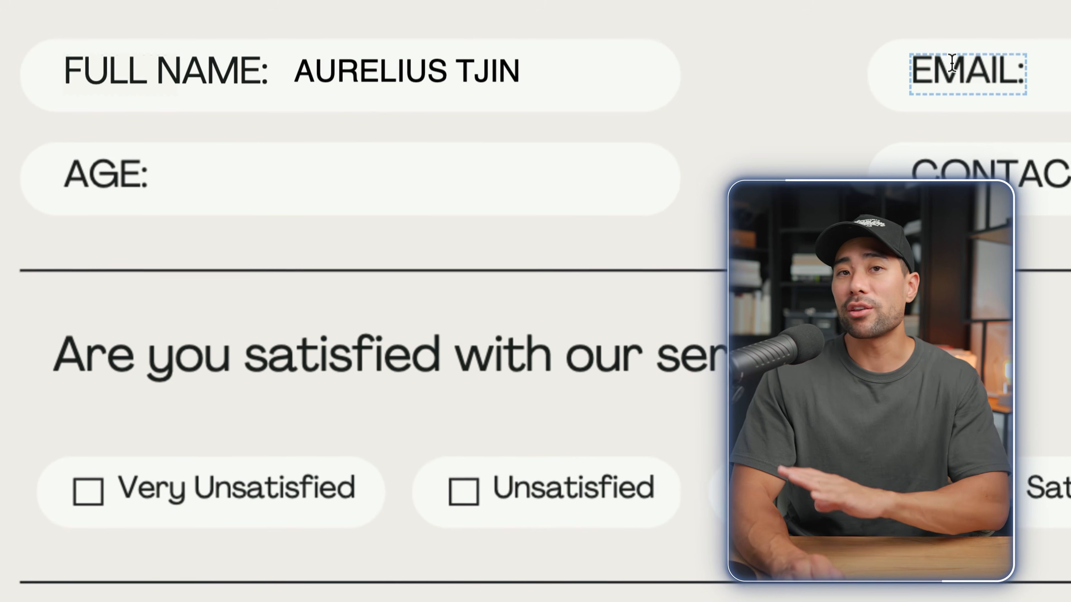
{"action": "scroll", "coordinate": [519, 229], "scroll_direction": "down", "scroll_amount": 5}
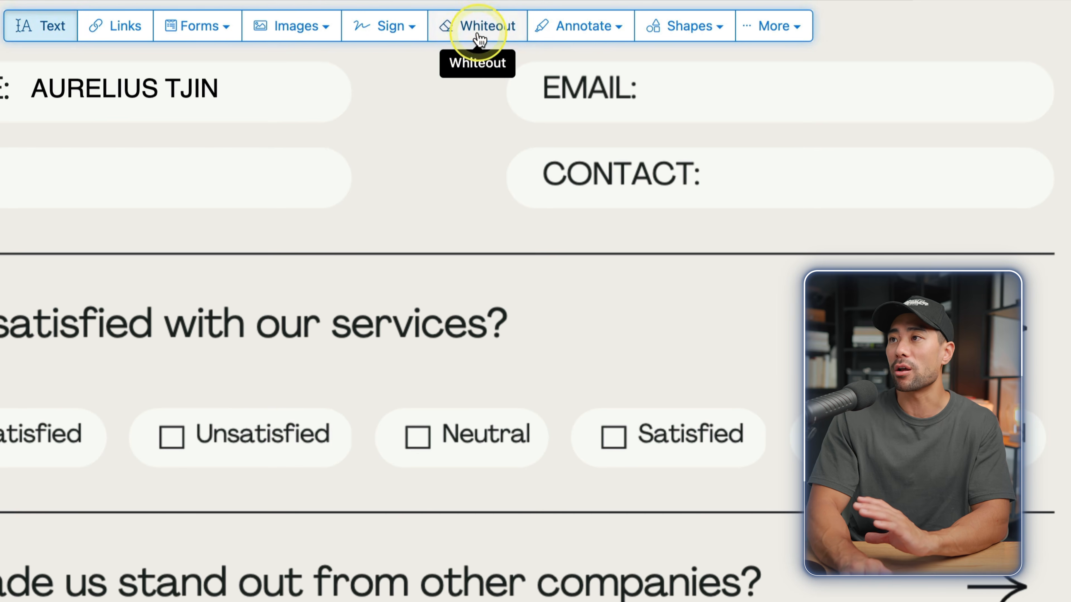
Draw a whiteout box over the satisfaction checkboxes and fill it with the page's beige
{"action": "left_click", "coordinate": [479, 40]}
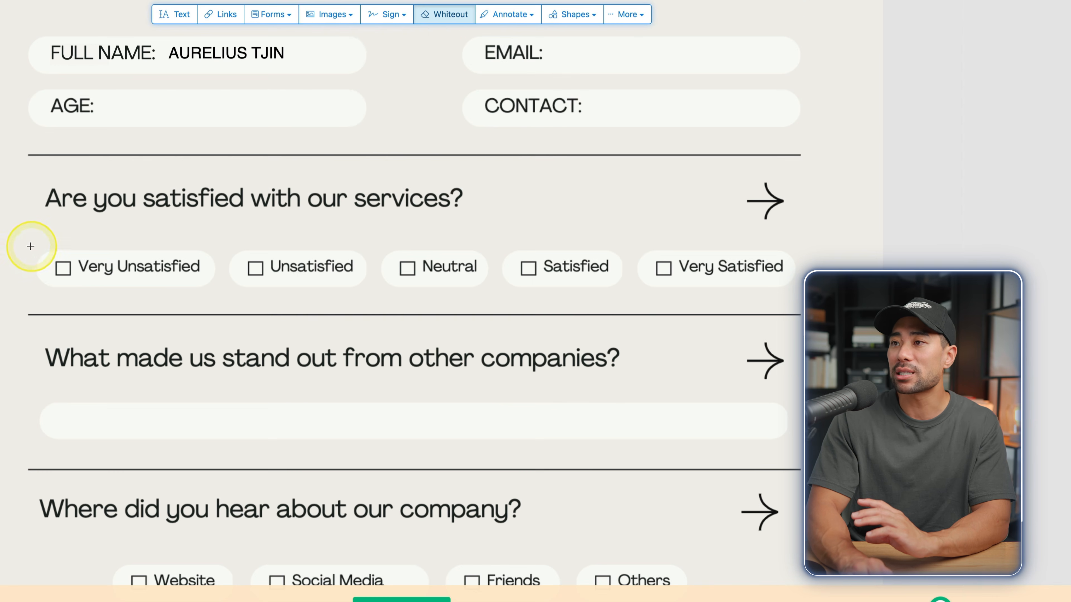
{"action": "left_click_drag", "start_coordinate": [31, 247], "coordinate": [745, 359]}
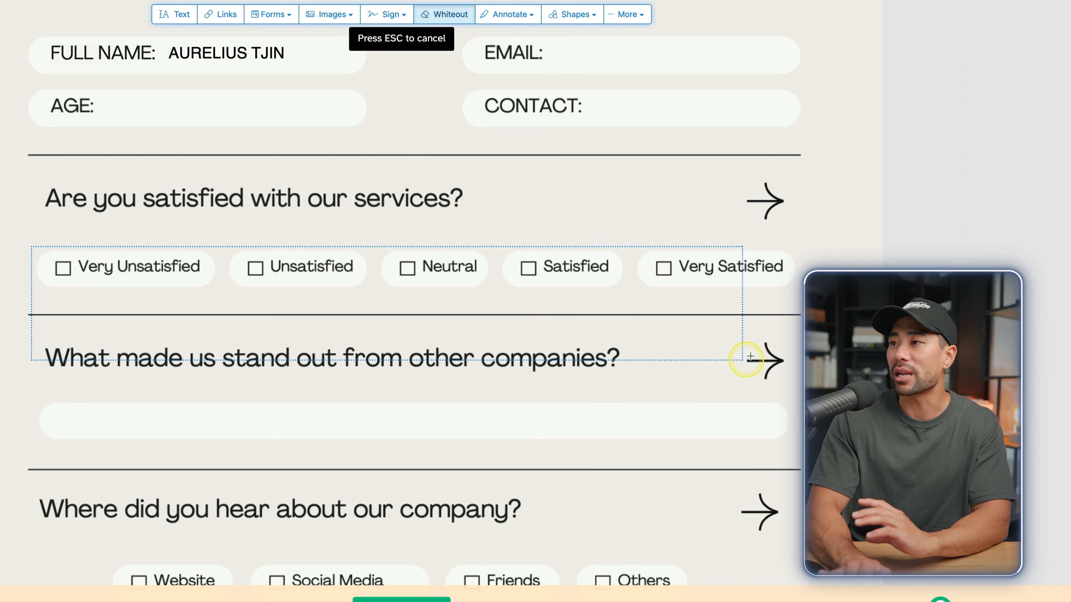
{"action": "left_click_drag", "start_coordinate": [803, 292], "coordinate": [806, 294]}
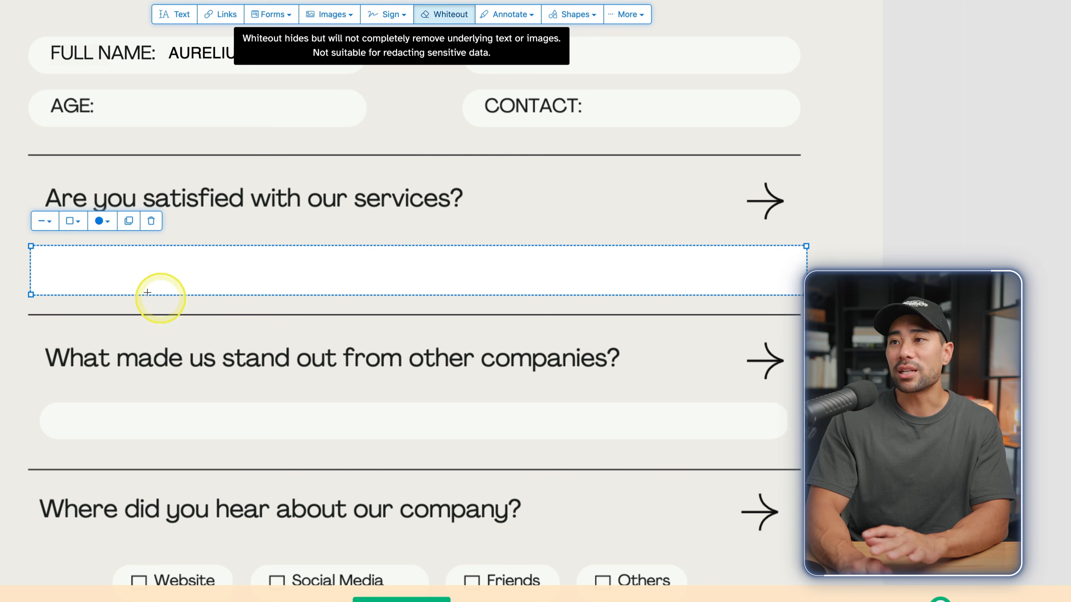
{"action": "left_click", "coordinate": [104, 228]}
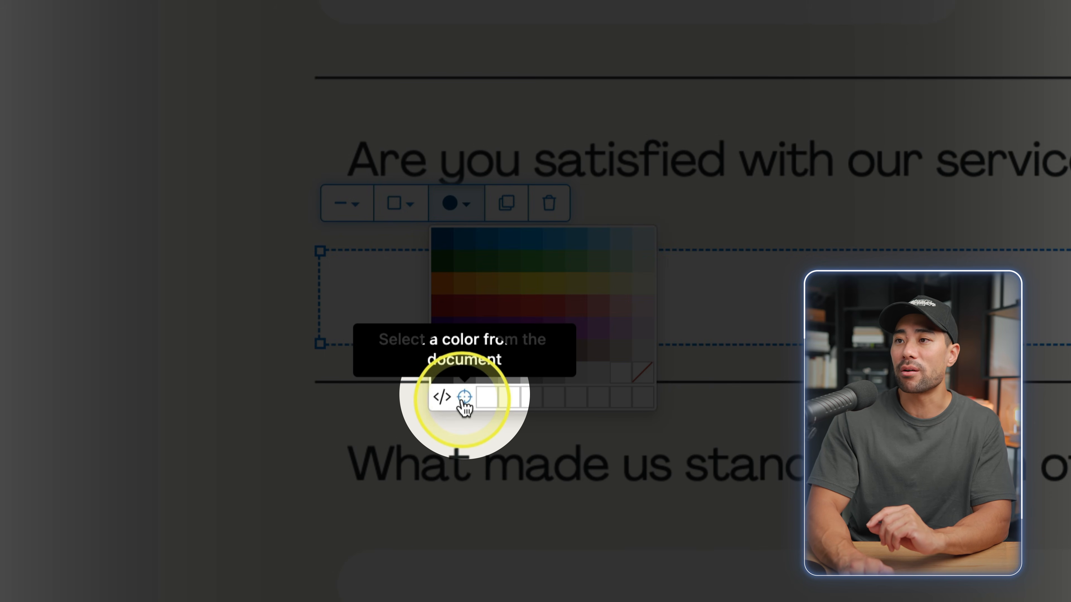
{"action": "left_click", "coordinate": [463, 398]}
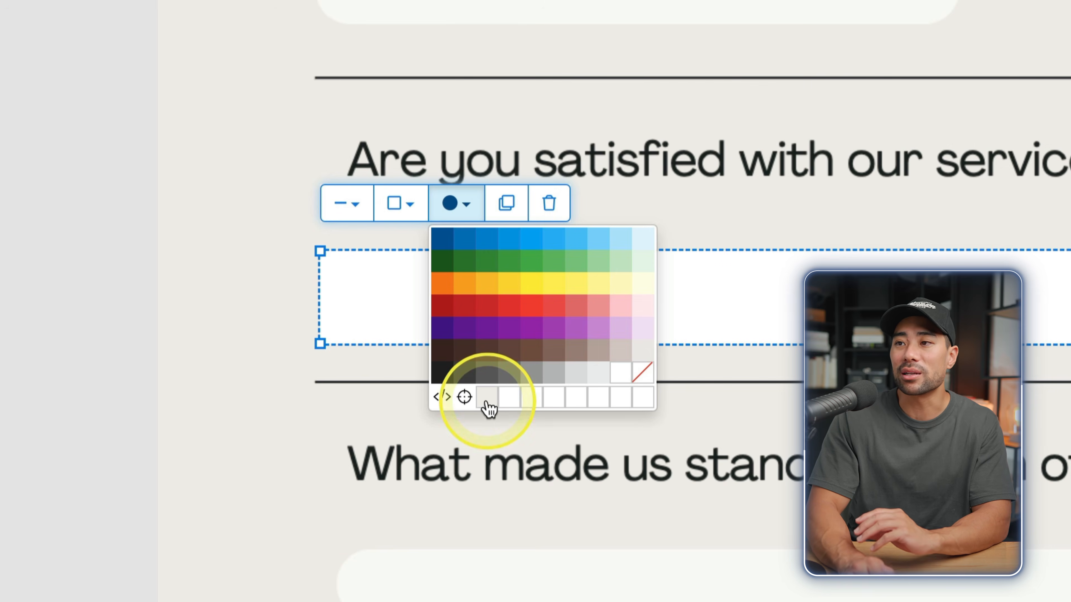
{"action": "left_click", "coordinate": [486, 399]}
Change the whiteout box's border colour to blend with the page
{"action": "left_click", "coordinate": [320, 447]}
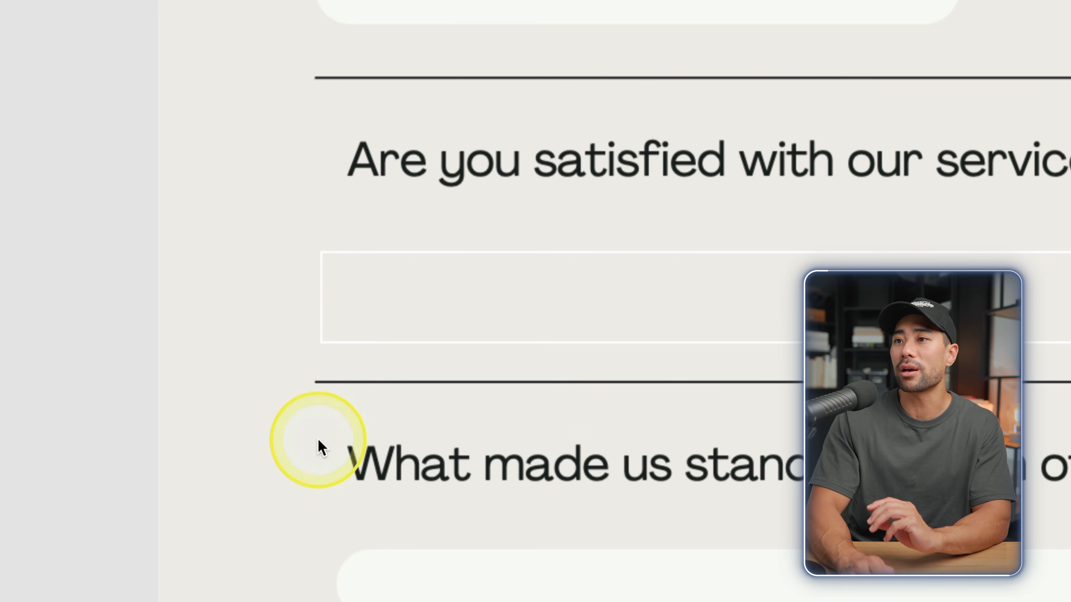
{"action": "left_click", "coordinate": [356, 322]}
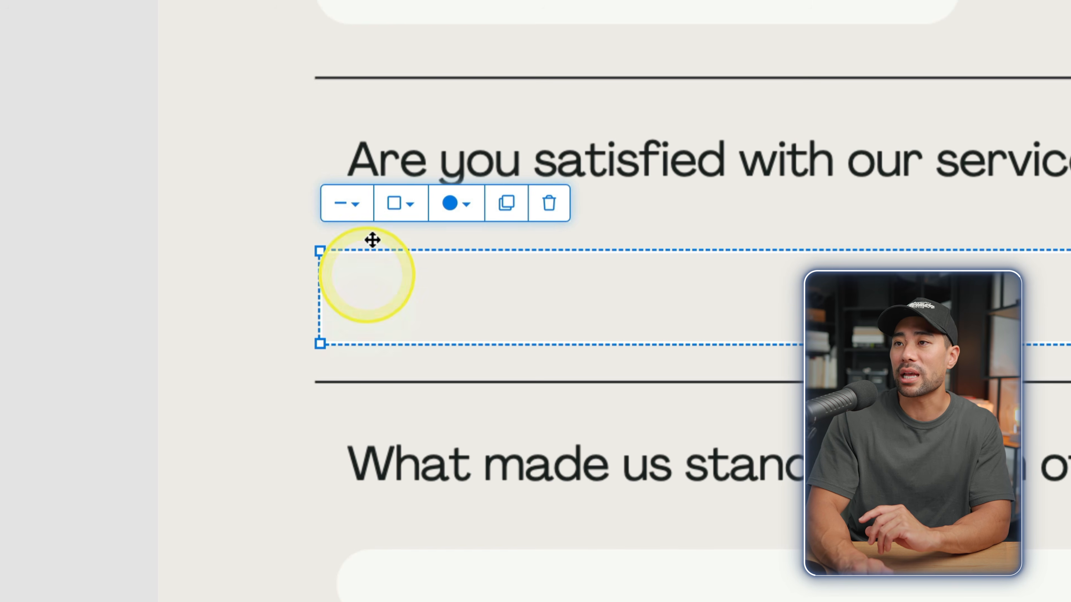
{"action": "left_click", "coordinate": [413, 213]}
{"action": "left_click", "coordinate": [565, 372]}
Finish the box border, apply the edits, and review the finished Form.pdf preview
{"action": "left_click", "coordinate": [588, 376]}
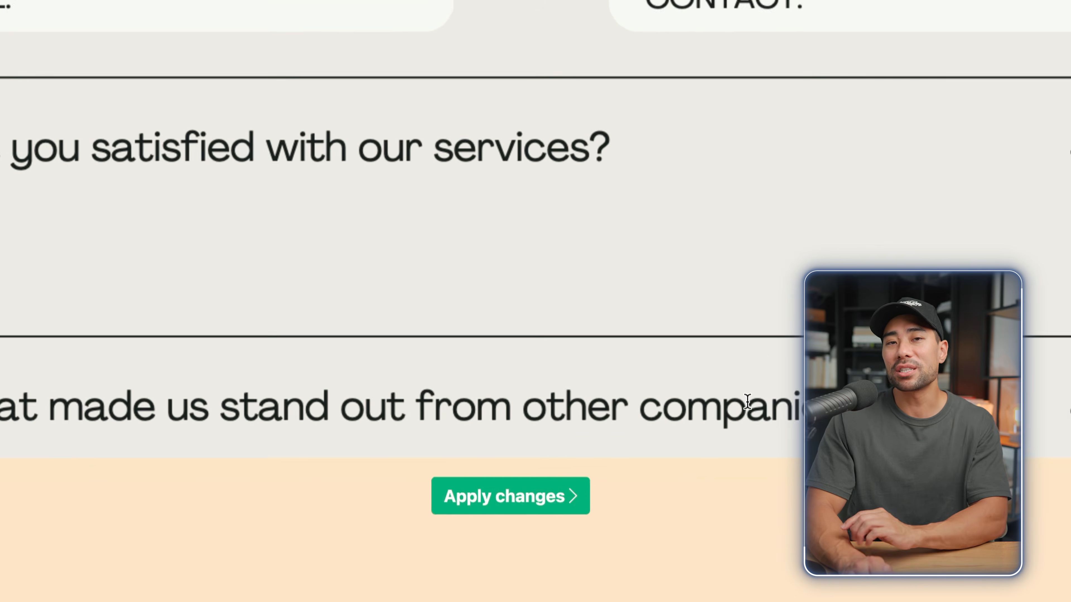
{"action": "left_click", "coordinate": [529, 497]}
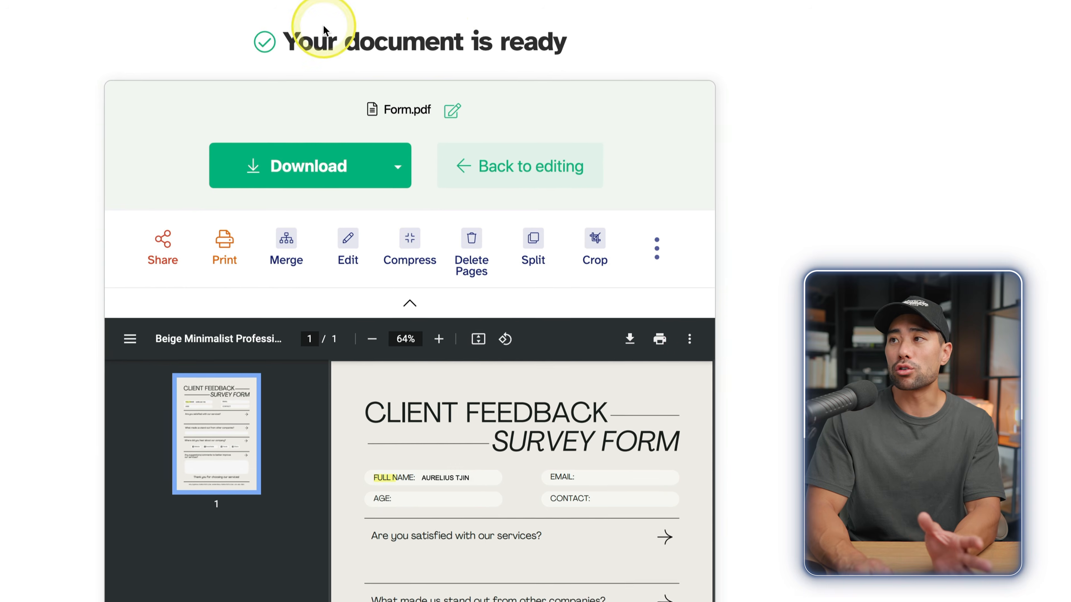
{"action": "scroll", "coordinate": [779, 561], "scroll_direction": "down", "scroll_amount": 5}
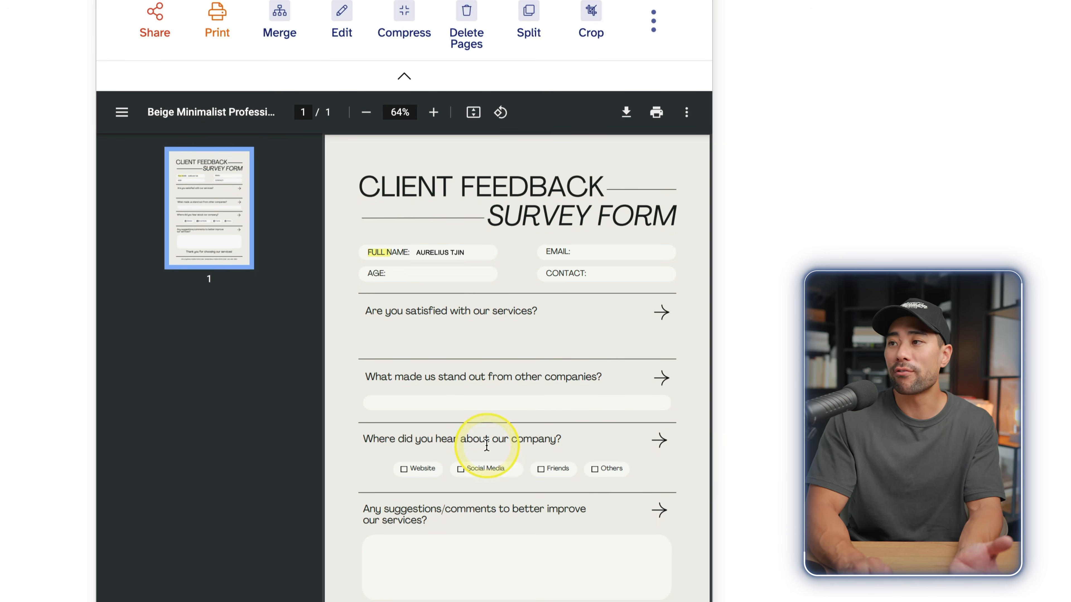
{"action": "scroll", "coordinate": [486, 445], "scroll_direction": "up", "scroll_amount": 5}
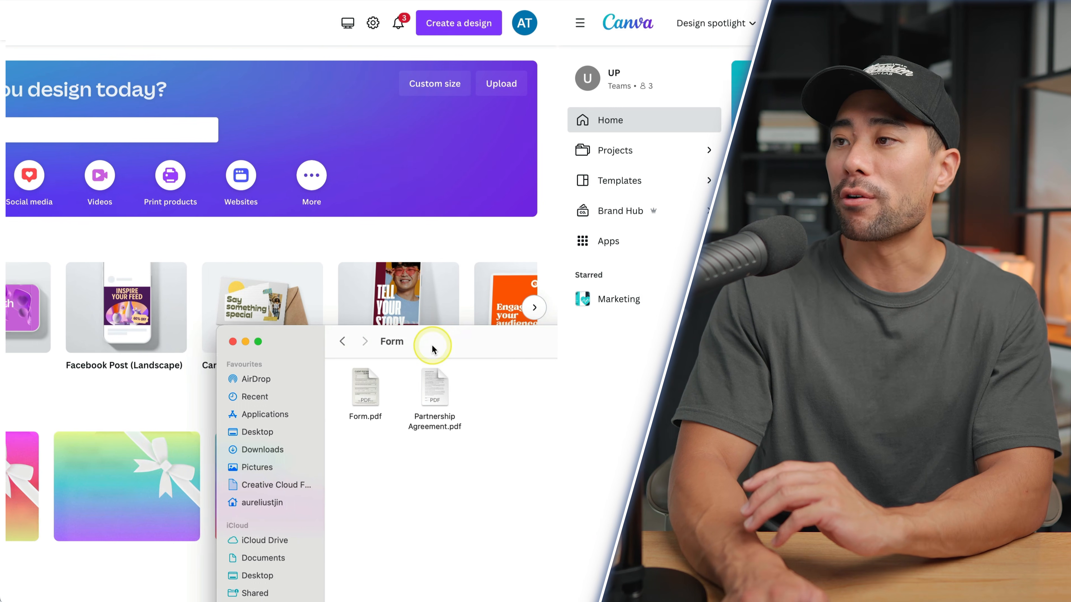
Import Partnership Agreement.pdf into Canva and open it as an editable design
{"action": "left_click", "coordinate": [412, 415]}
{"action": "left_click_drag", "start_coordinate": [408, 391], "coordinate": [420, 432]}
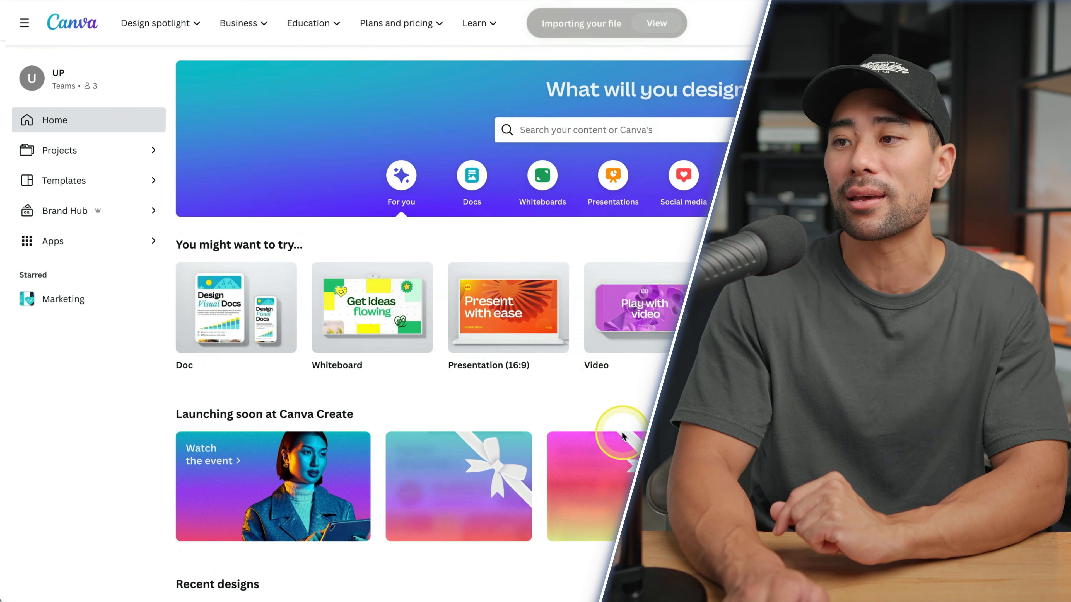
{"action": "scroll", "coordinate": [323, 256], "scroll_direction": "down", "scroll_amount": 10}
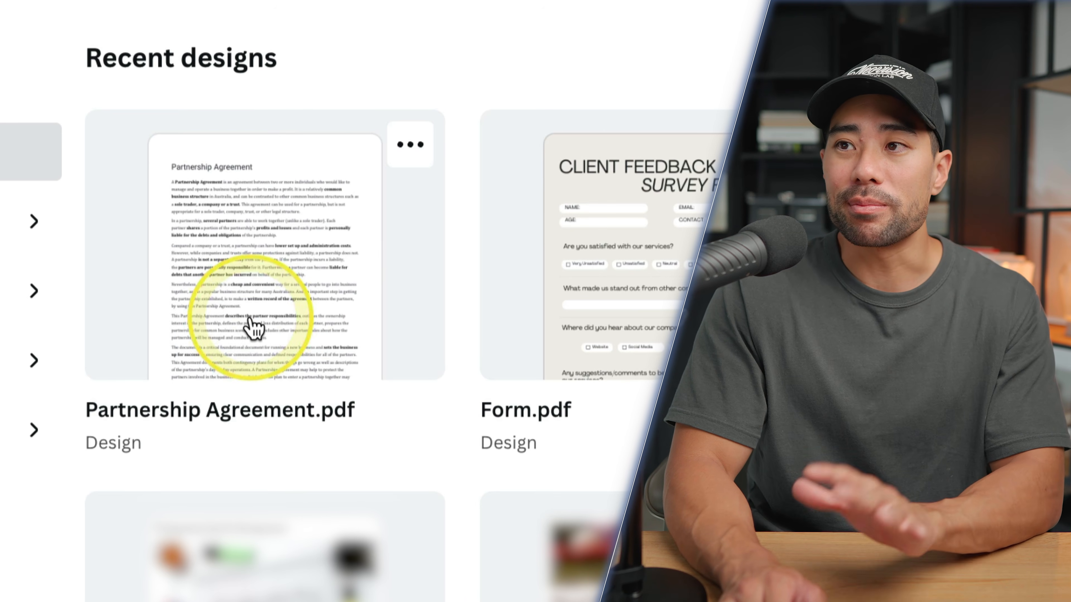
{"action": "left_click", "coordinate": [253, 193]}
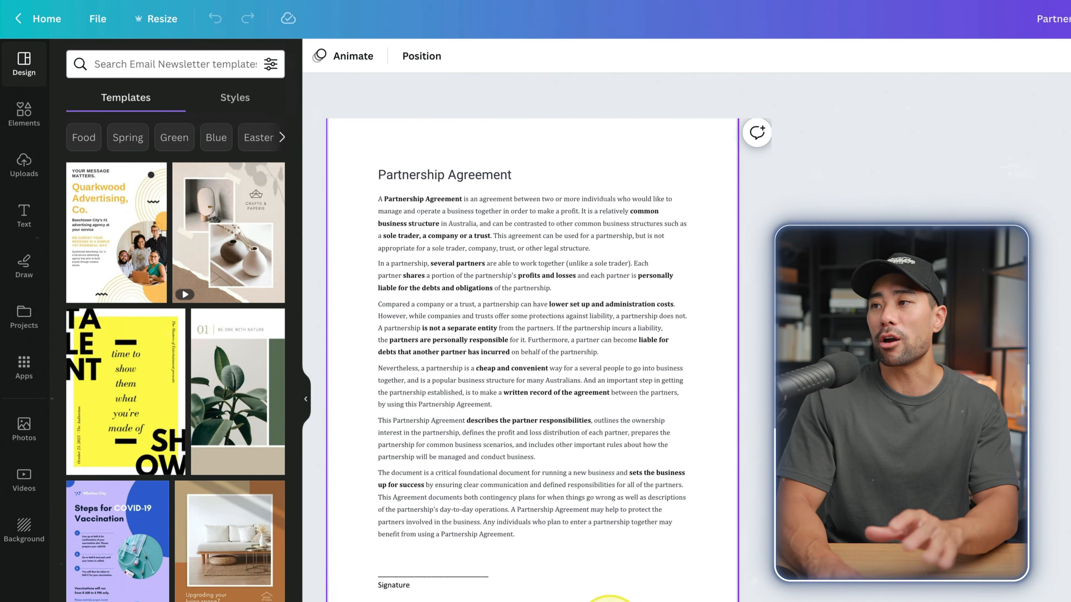
{"action": "left_click", "coordinate": [422, 350]}
{"action": "left_click", "coordinate": [426, 177]}
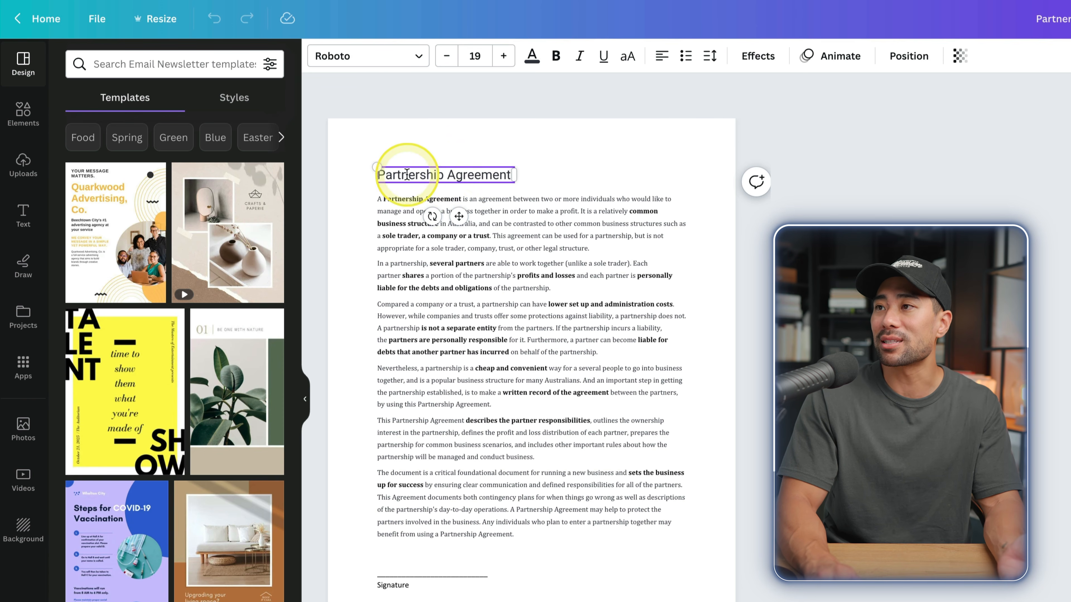
Change the title's word 'Agreement' to 'Contract', making it Partnership Contract
{"action": "left_click_drag", "start_coordinate": [449, 175], "coordinate": [545, 179]}
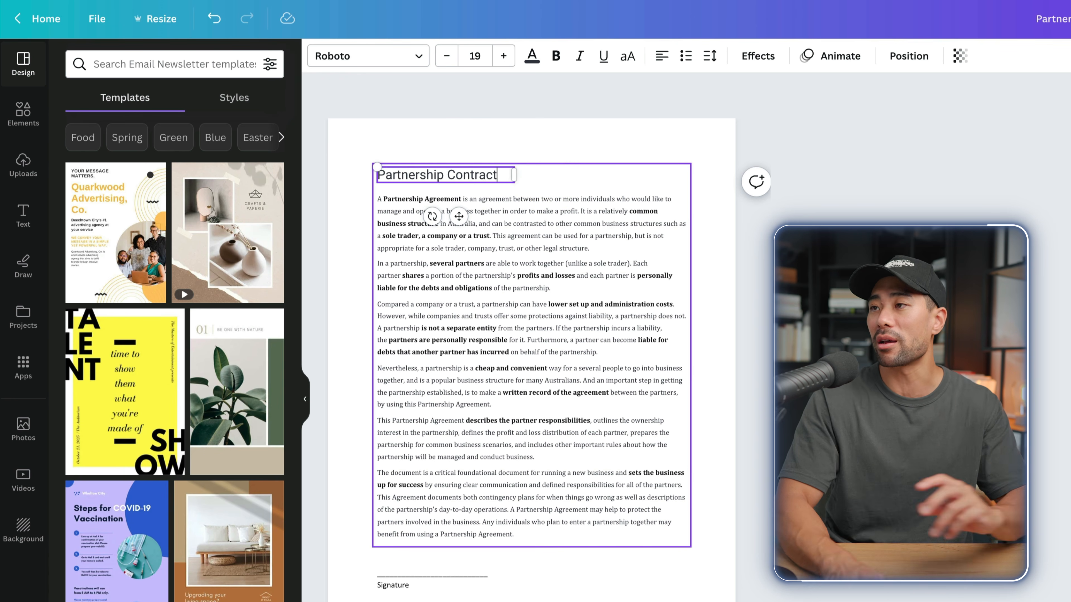
{"action": "left_click", "coordinate": [607, 153]}
{"action": "scroll", "coordinate": [607, 155], "scroll_direction": "up", "scroll_amount": 5}
Set all the body text in the Clear Sans Regular font
{"action": "left_click", "coordinate": [676, 316]}
{"action": "left_click", "coordinate": [676, 317]}
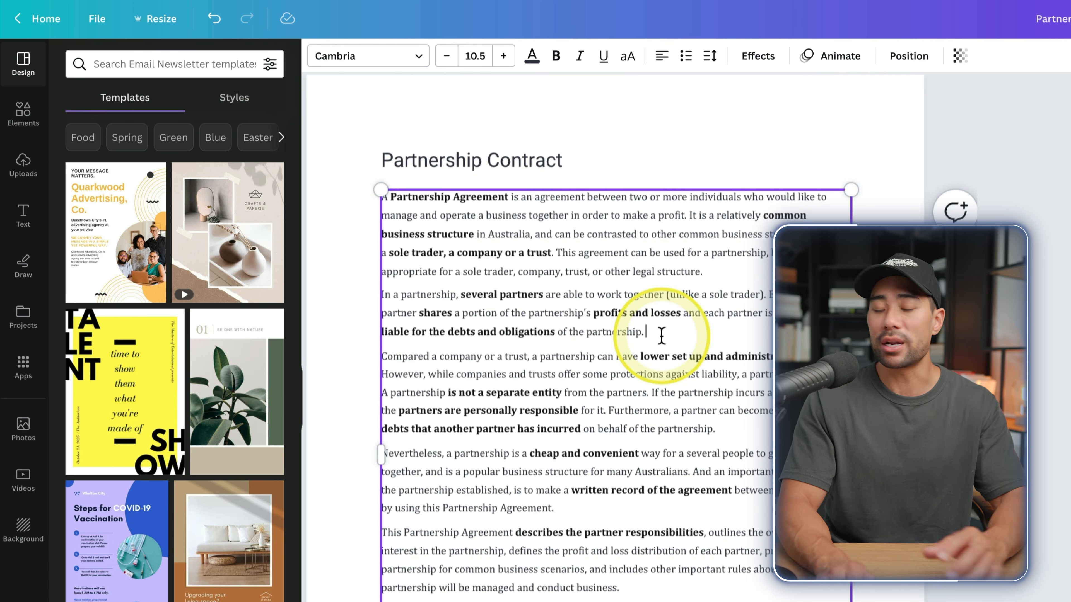
{"action": "key", "text": "ctrl+a"}
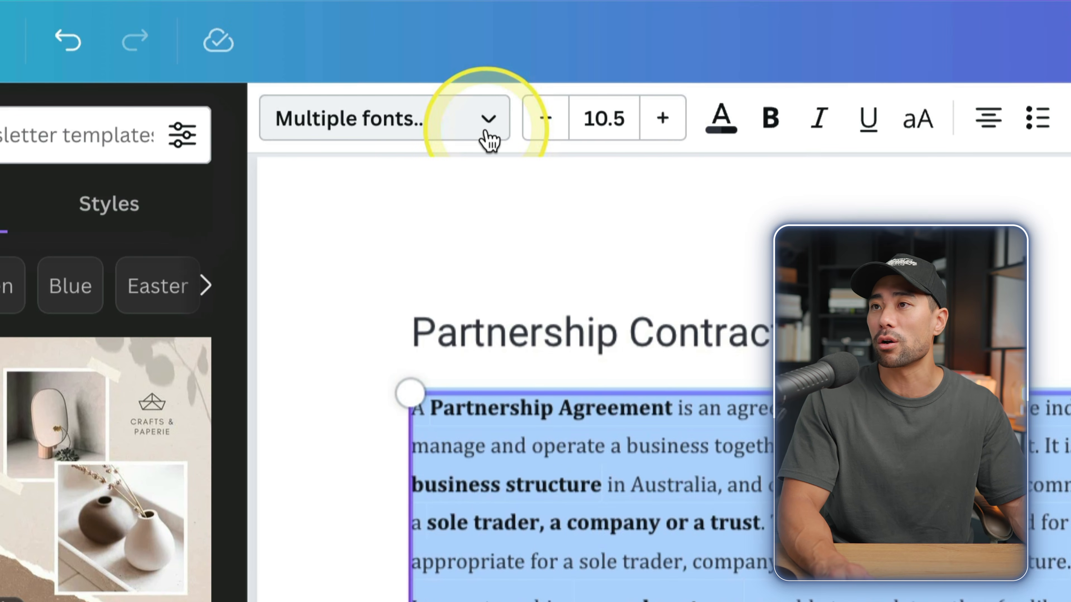
{"action": "left_click", "coordinate": [487, 132]}
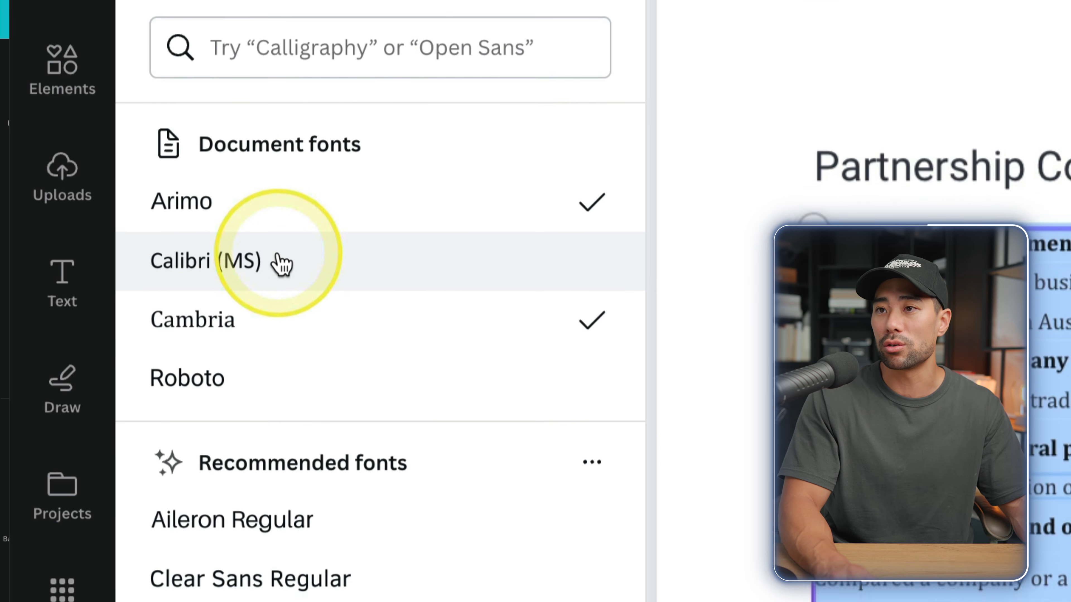
{"action": "left_click", "coordinate": [326, 297]}
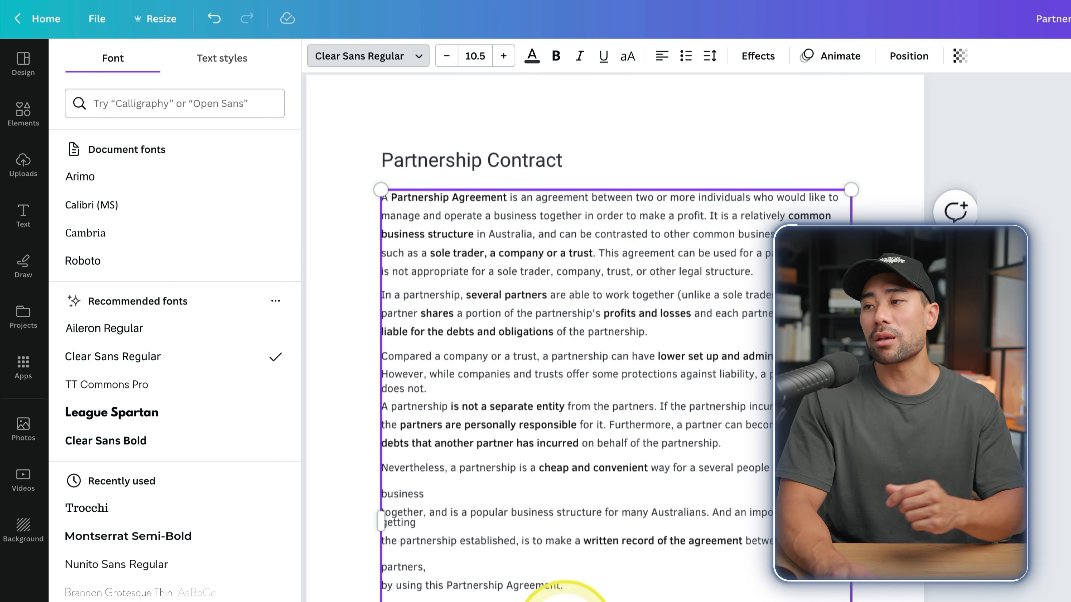
{"action": "scroll", "coordinate": [710, 172], "scroll_direction": "down", "scroll_amount": 5}
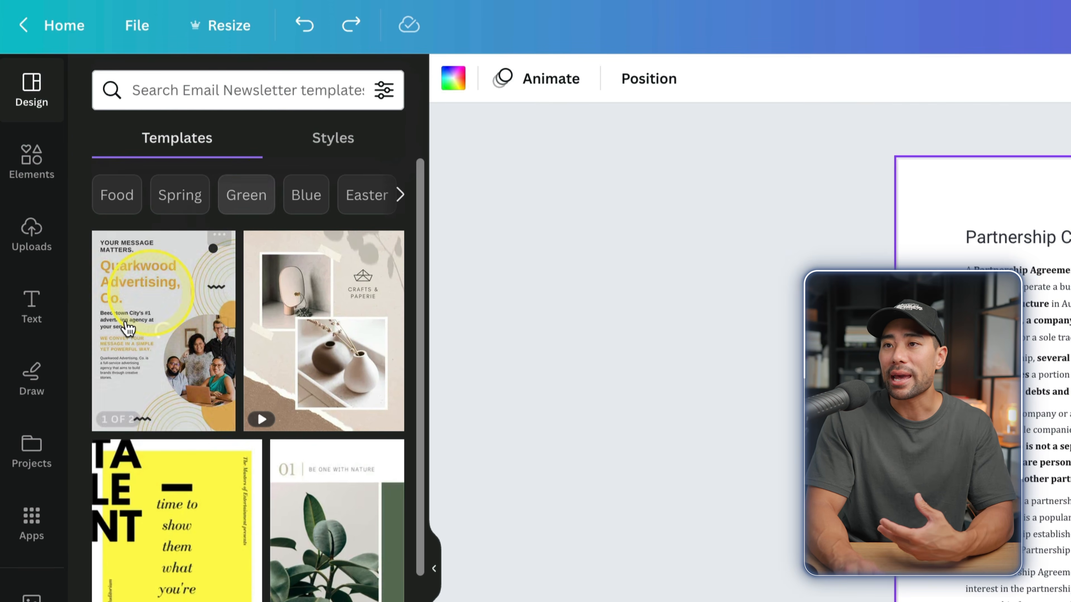
{"action": "left_click", "coordinate": [34, 305]}
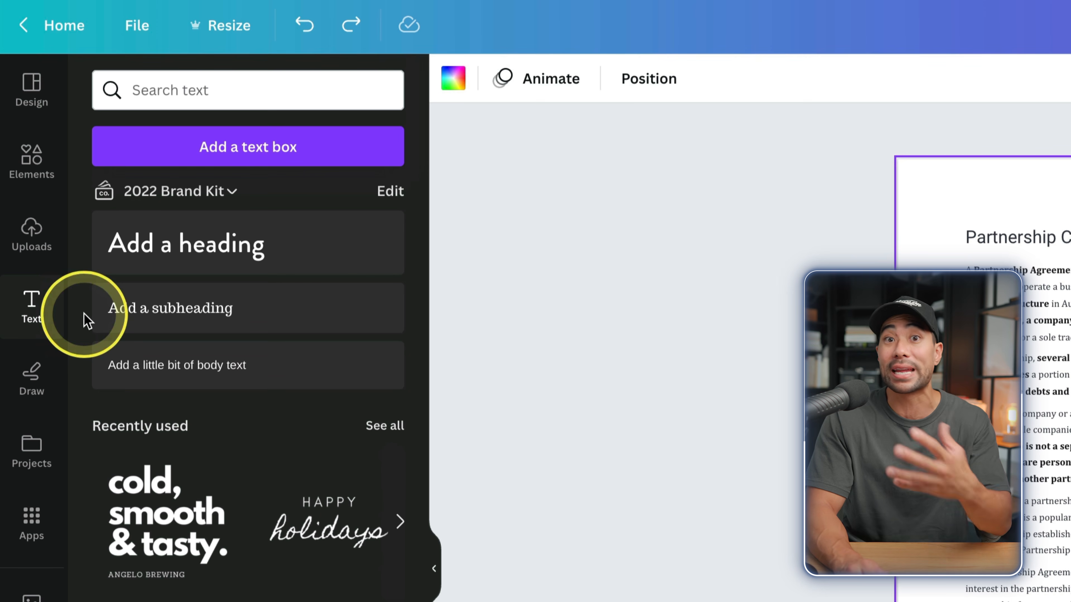
Add a text box with the signer's full name on the Print name line
{"action": "left_click", "coordinate": [235, 161]}
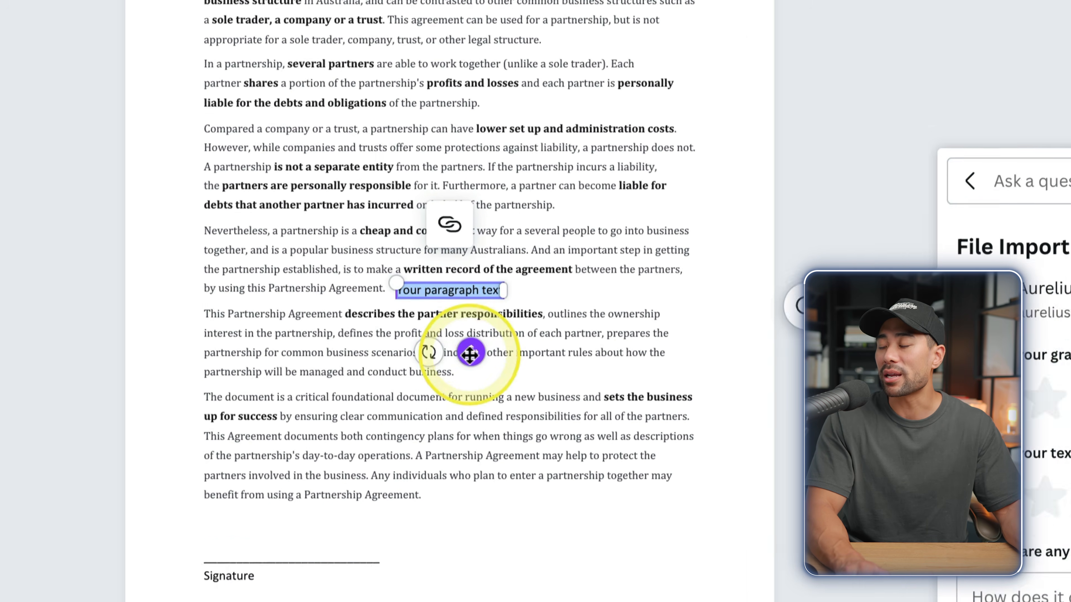
{"action": "left_click_drag", "start_coordinate": [418, 434], "coordinate": [425, 480]}
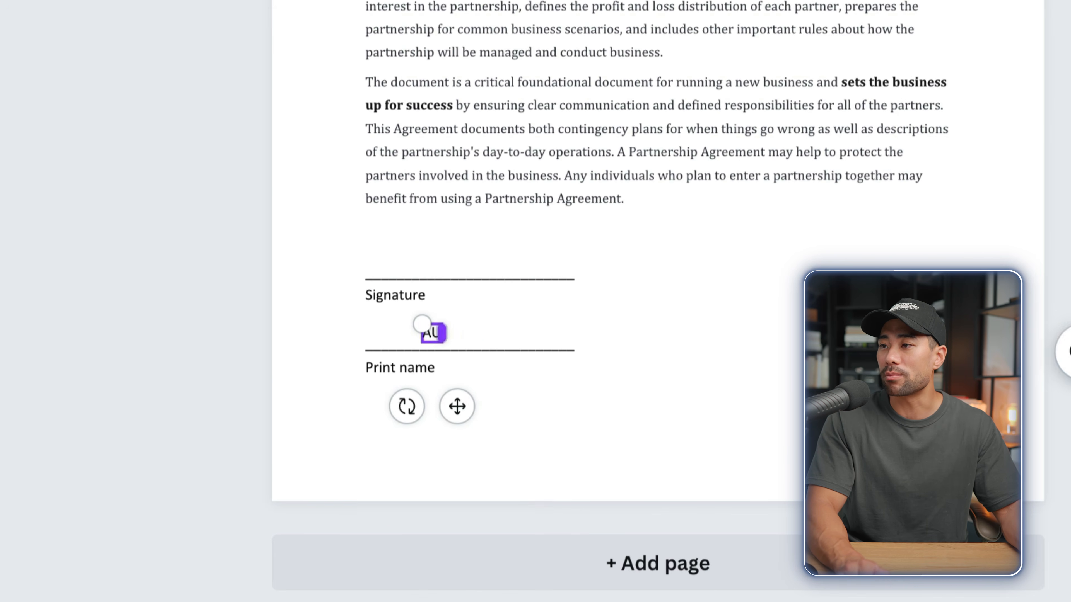
{"action": "left_click", "coordinate": [457, 406]}
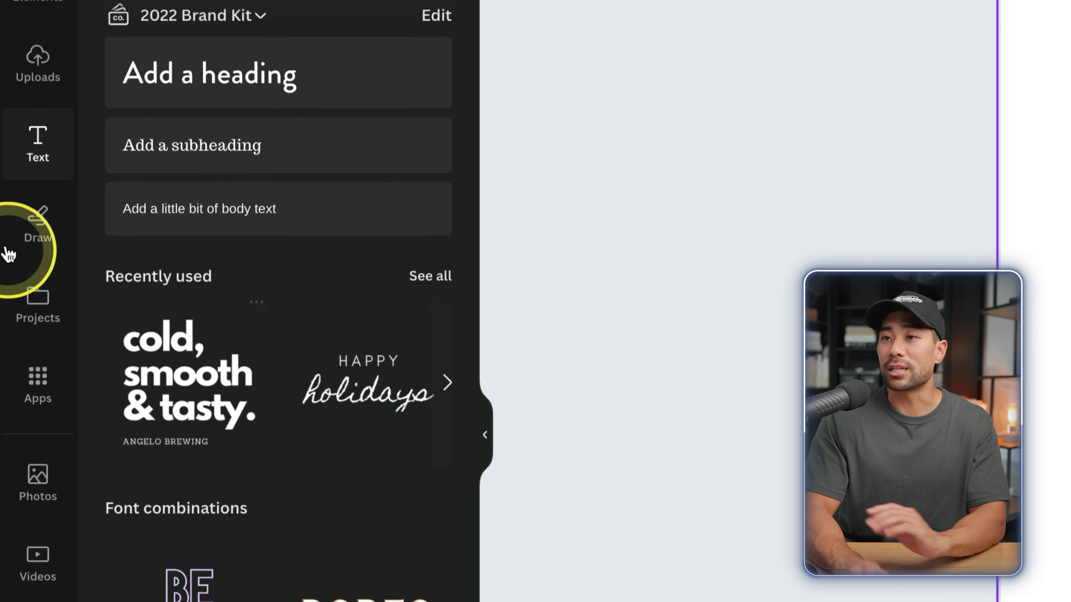
Draw a black freehand signature above the Signature line with the pen
{"action": "left_click", "coordinate": [36, 232]}
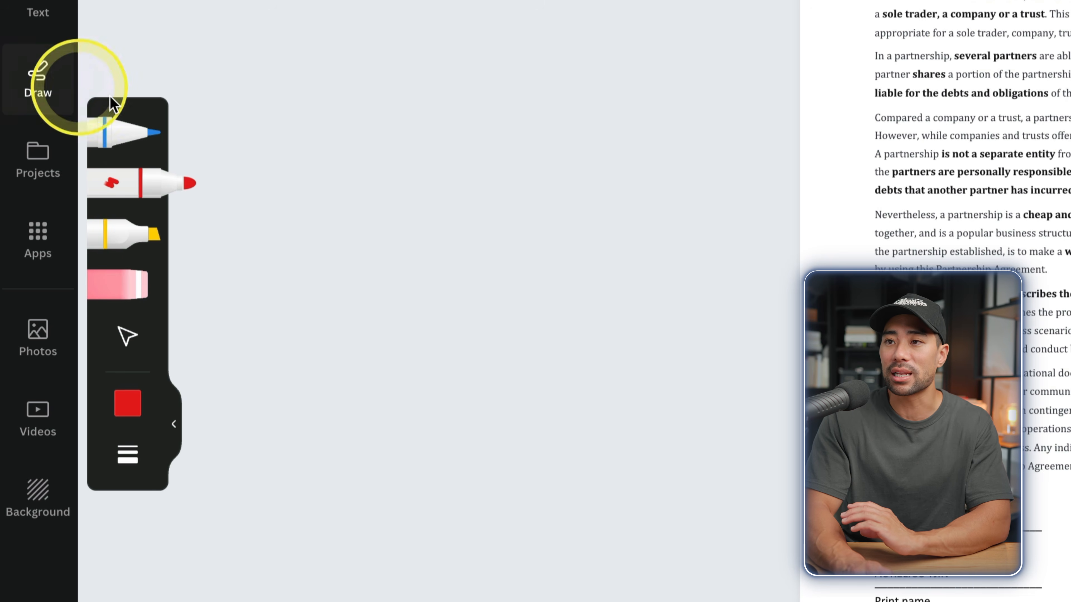
{"action": "left_click", "coordinate": [128, 403]}
{"action": "left_click", "coordinate": [261, 393]}
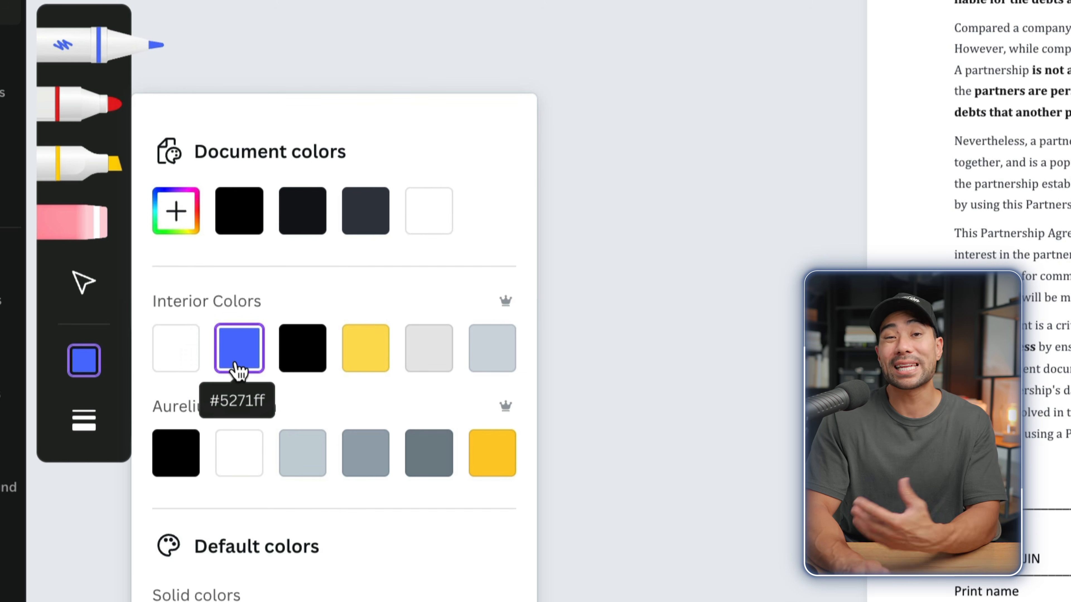
{"action": "left_click", "coordinate": [239, 211]}
{"action": "mouse_move", "coordinate": [280, 350]}
{"action": "left_mouse_down"}
{"action": "mouse_move", "coordinate": [291, 320]}
{"action": "mouse_move", "coordinate": [528, 317]}
{"action": "left_mouse_up"}
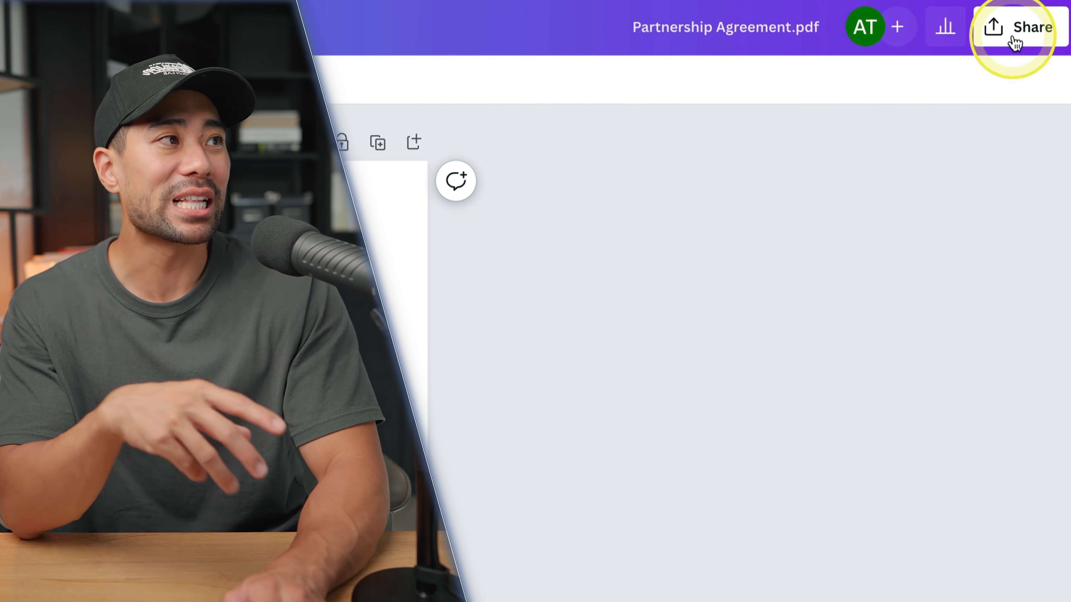
Download the signed Partnership Contract as a PDF Standard file
{"action": "left_click", "coordinate": [1012, 40]}
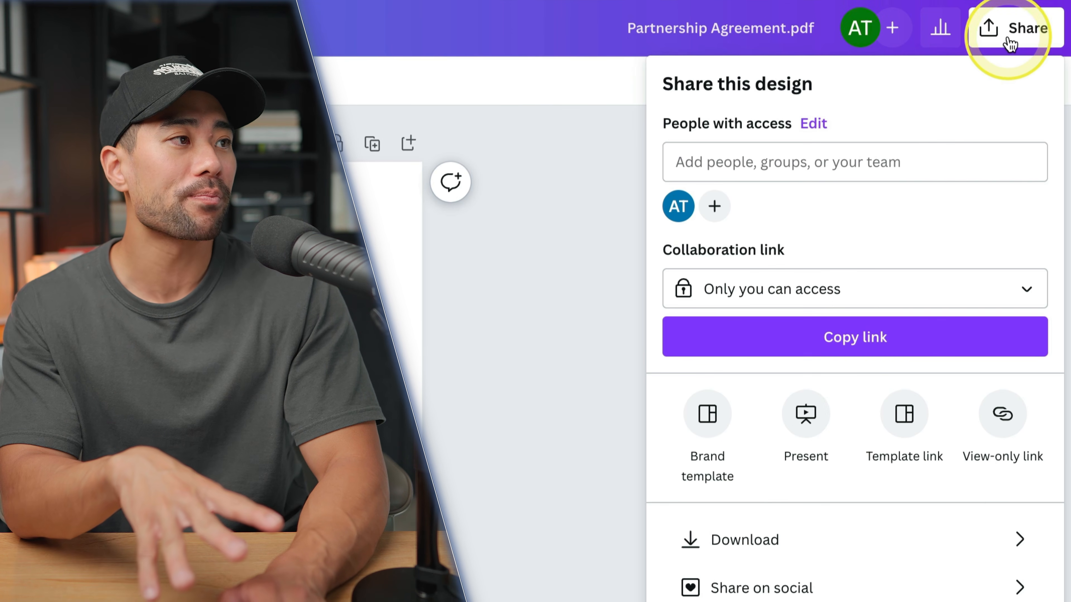
{"action": "left_click", "coordinate": [737, 408]}
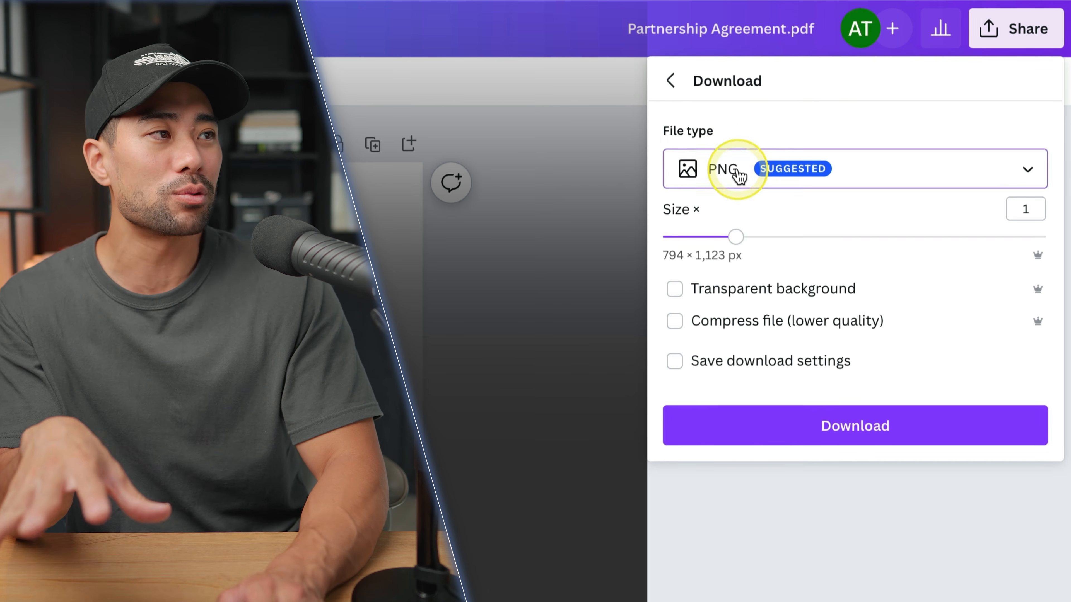
{"action": "left_click", "coordinate": [738, 175]}
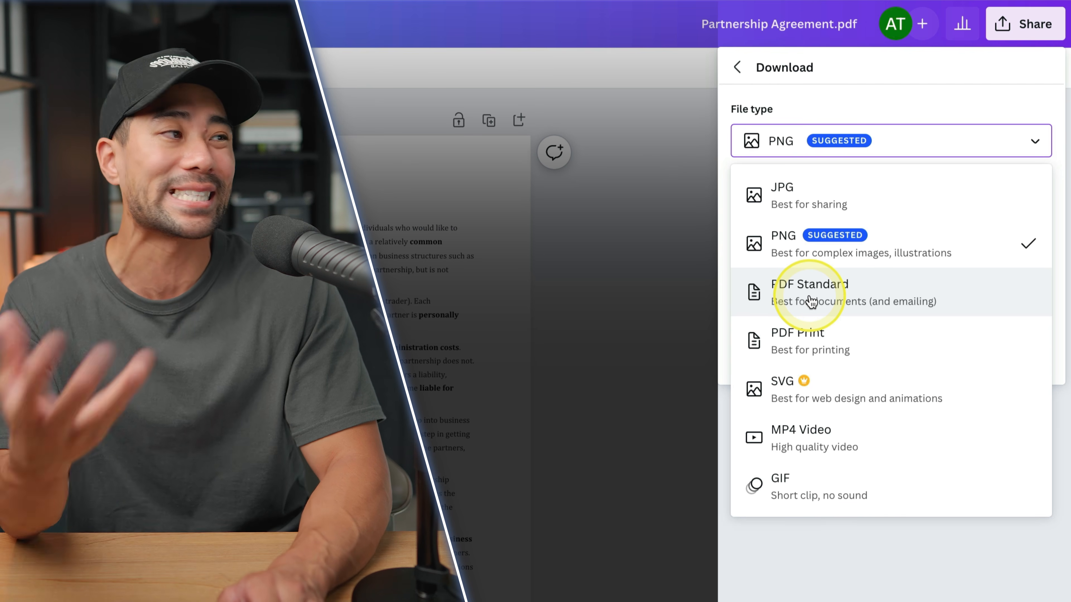
{"action": "left_click", "coordinate": [810, 302]}
{"action": "left_click", "coordinate": [881, 300]}
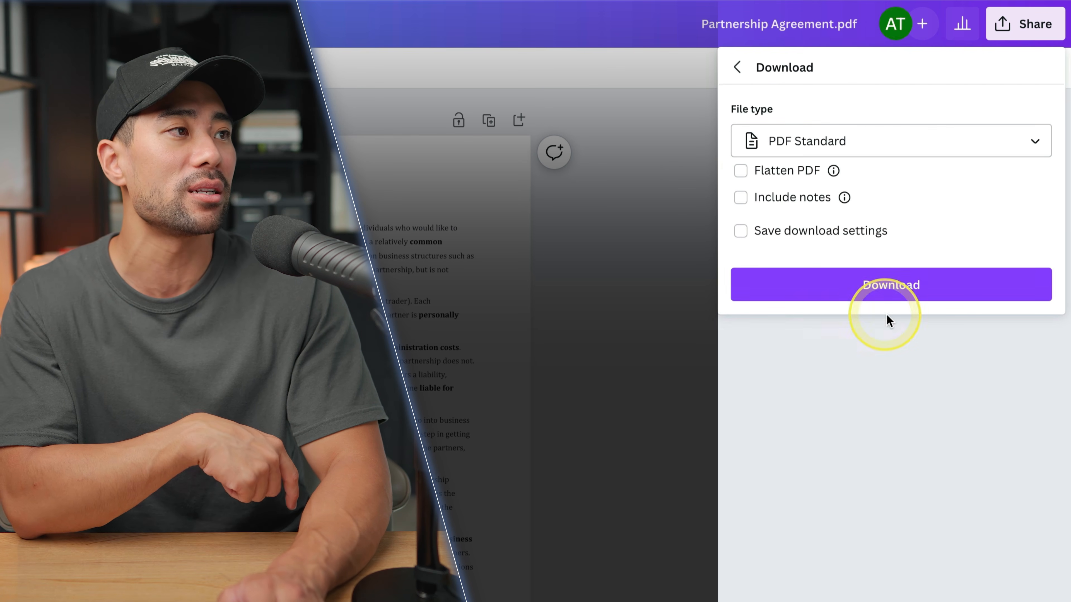